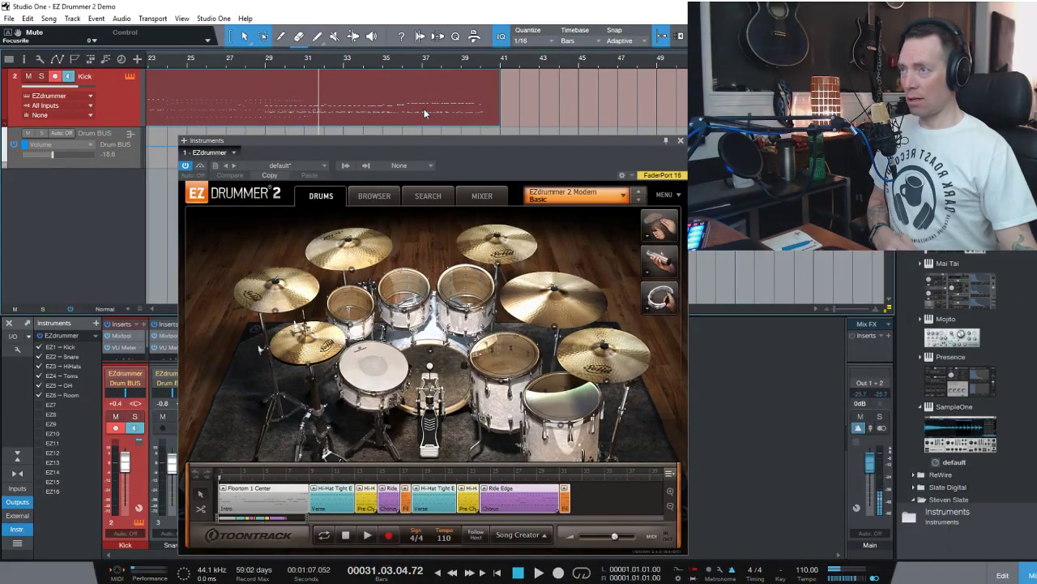
# - Open the Kick track's drum part in an enlarged note editor and close the EZdrummer instrument window
pyautogui.doubleClick(507, 219)
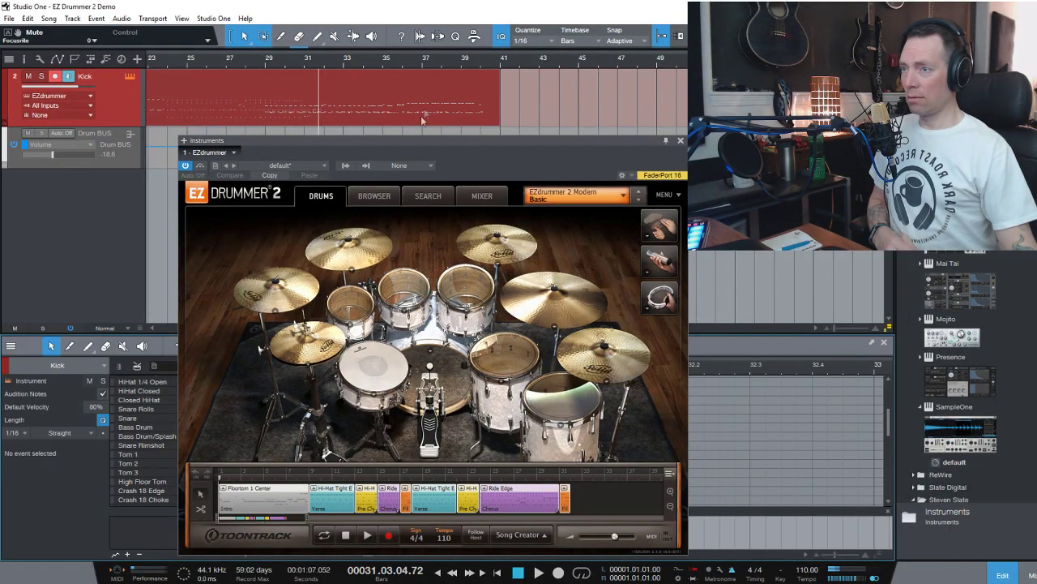
pyautogui.click(680, 140)
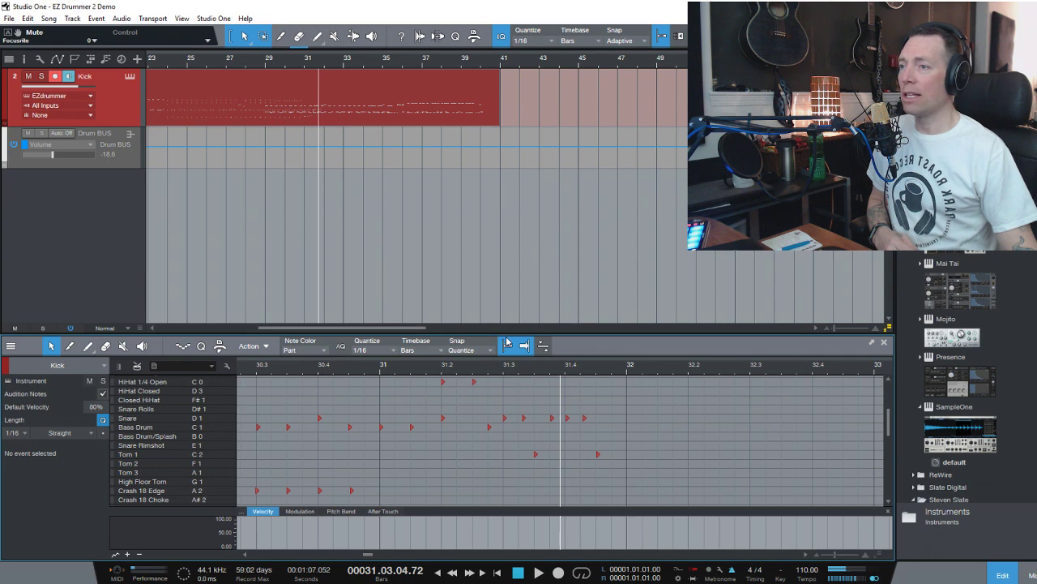
pyautogui.moveTo(505, 332); pyautogui.dragTo(507, 252)
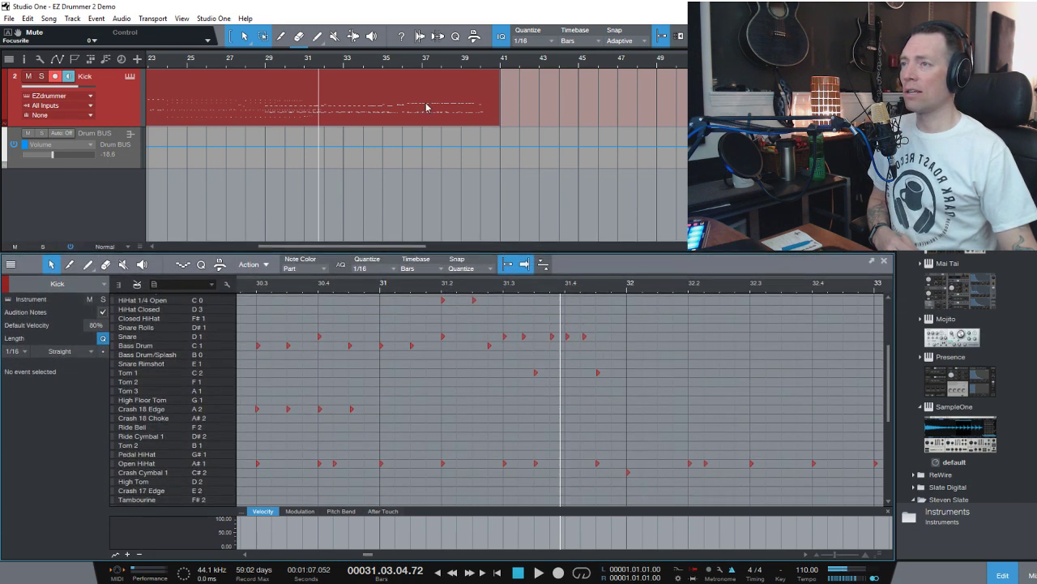
pyautogui.click(458, 66)
pyautogui.click(467, 66)
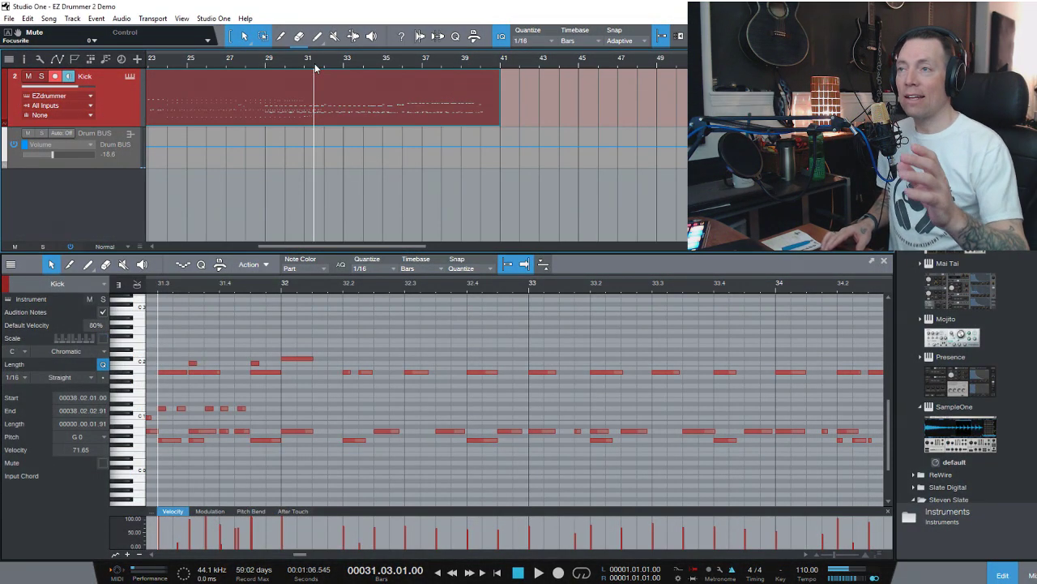
# - Try the 1/8 quantize value, select the low notes between 31.3 and 32, and return quantize to 1/16
pyautogui.click(552, 43)
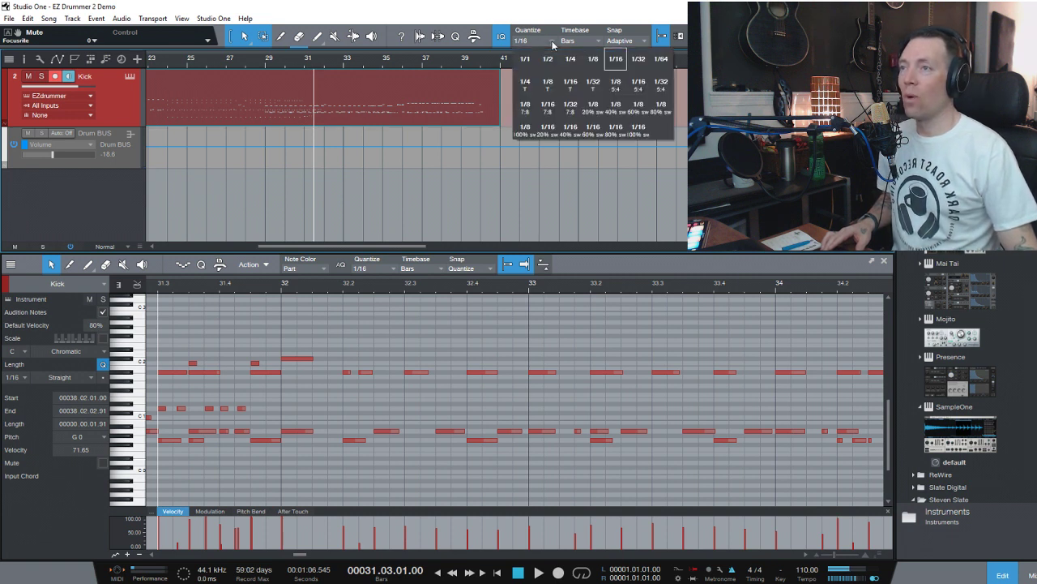
pyautogui.click(592, 59)
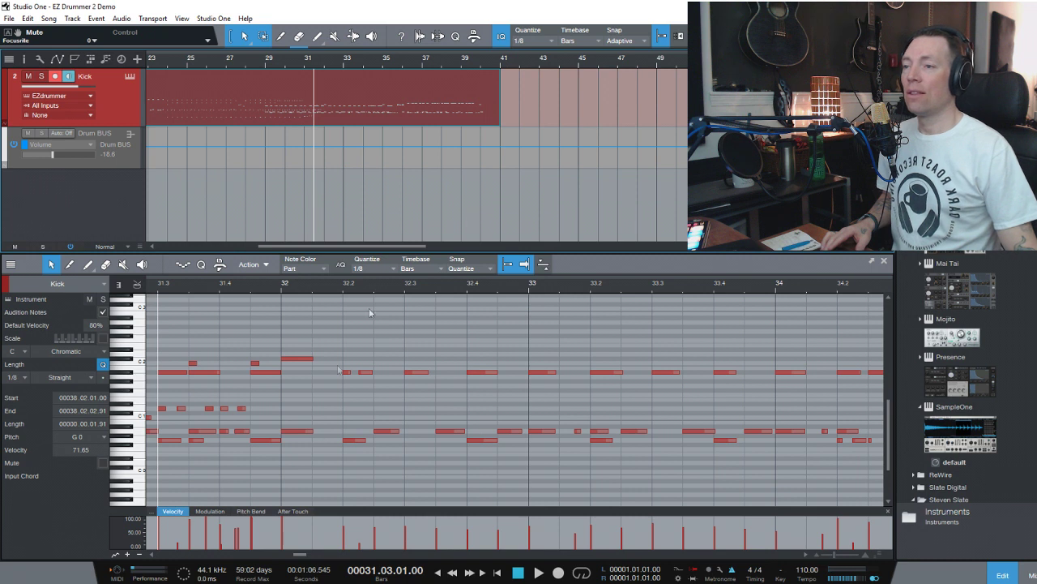
pyautogui.moveTo(188, 398); pyautogui.dragTo(329, 457)
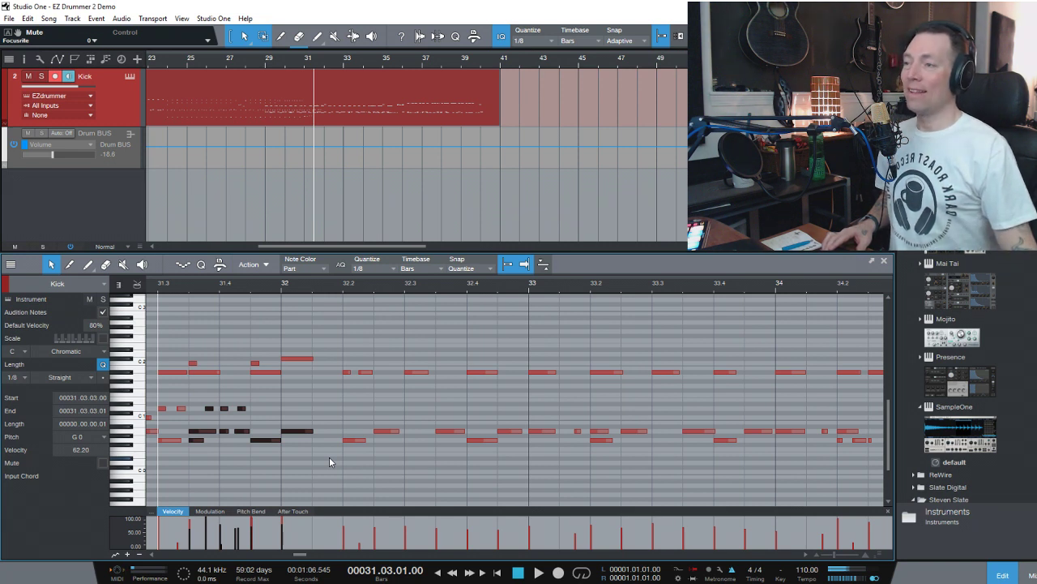
pyautogui.click(554, 45)
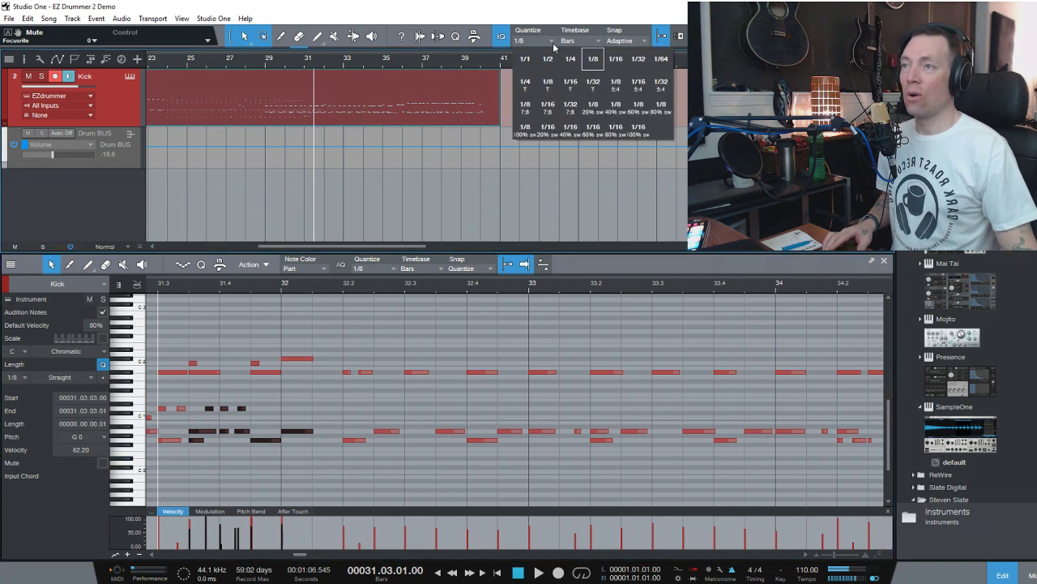
pyautogui.click(616, 59)
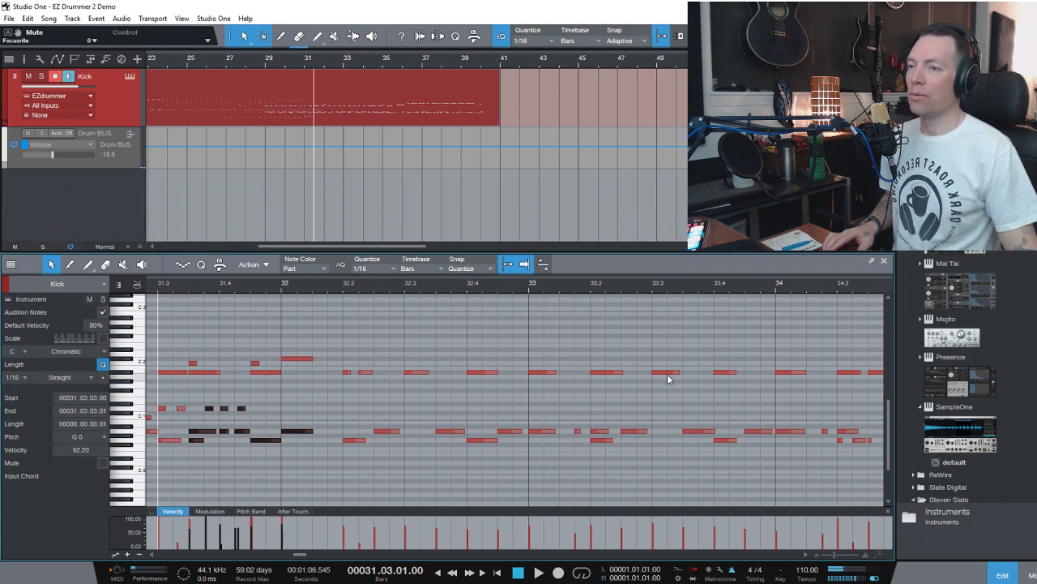
# - Play the part from 34.2, enlarge the velocity lane and raise the very soft hit at 37.4 to about 60% velocity
pyautogui.click(369, 65)
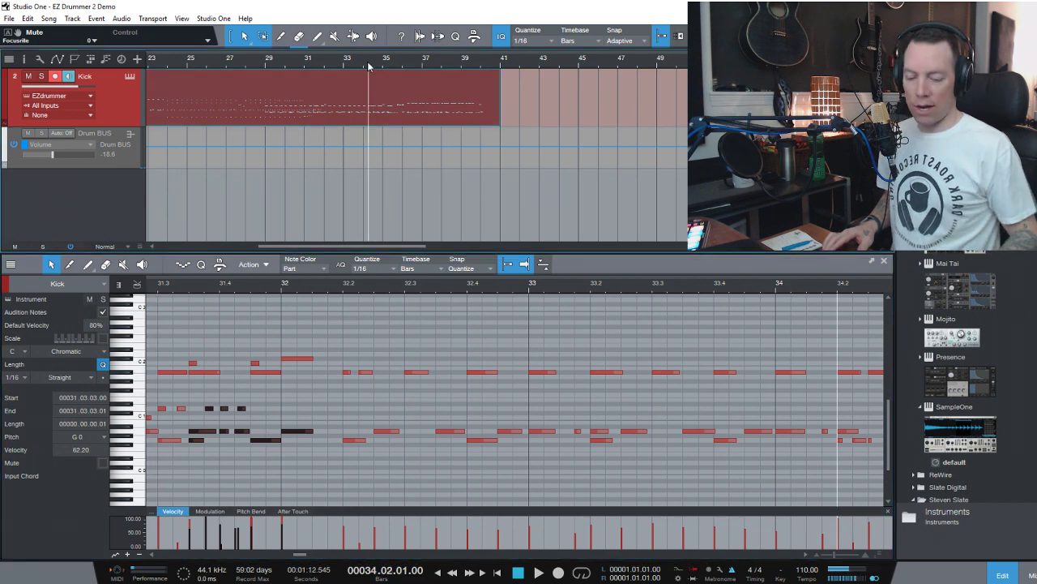
pyautogui.press('space')
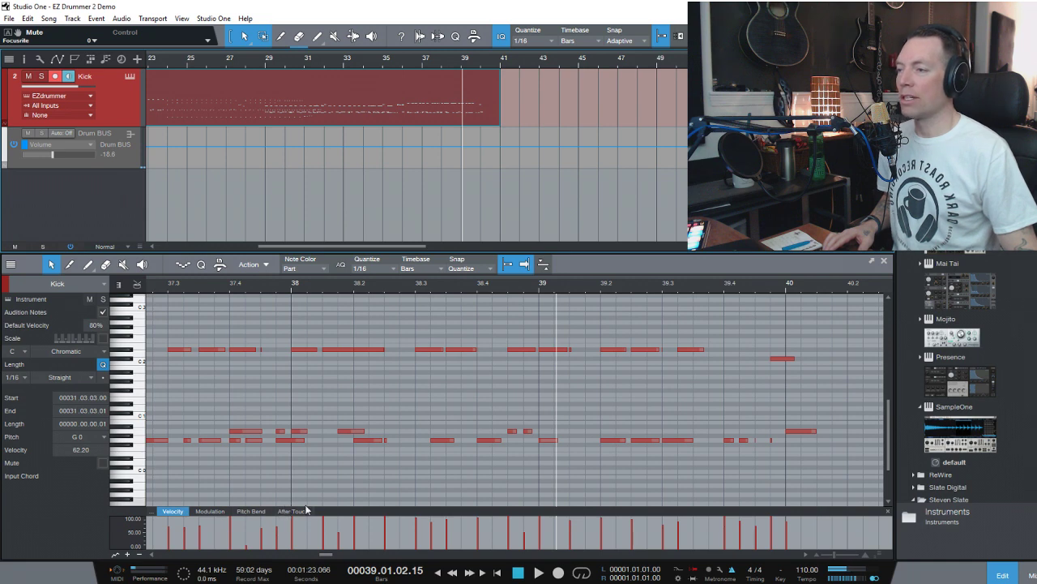
pyautogui.moveTo(331, 510); pyautogui.dragTo(337, 465)
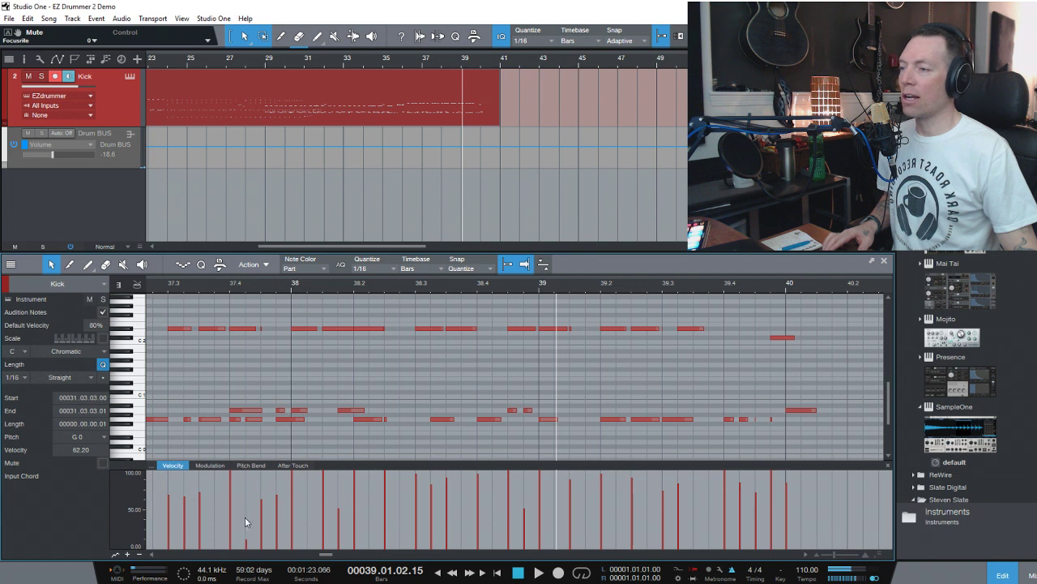
pyautogui.moveTo(247, 549); pyautogui.dragTo(247, 515)
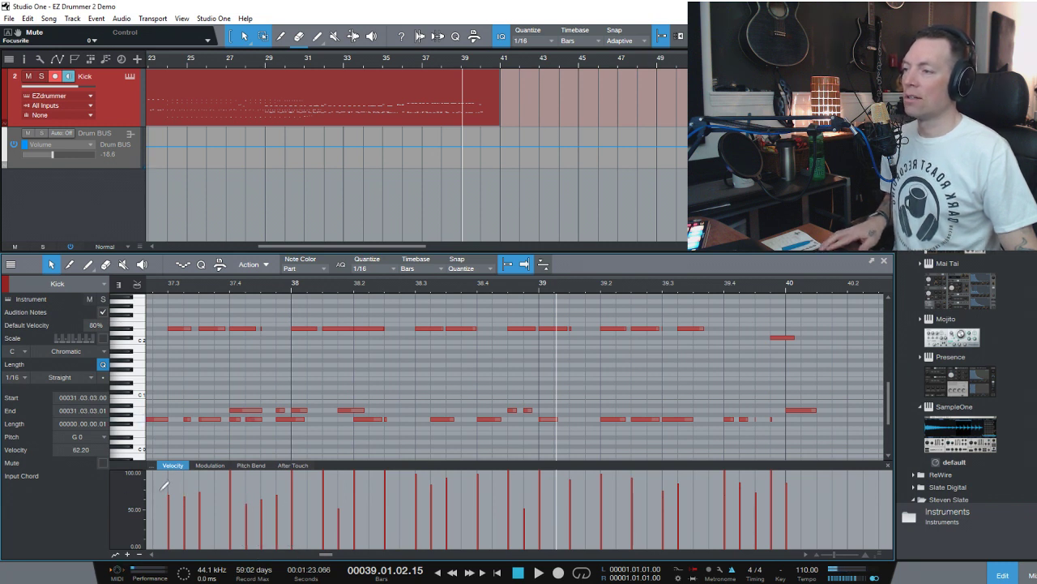
# - Redraw the velocities between 37.3 and 40 to a more even level of about 75 to 90%
pyautogui.click(218, 484)
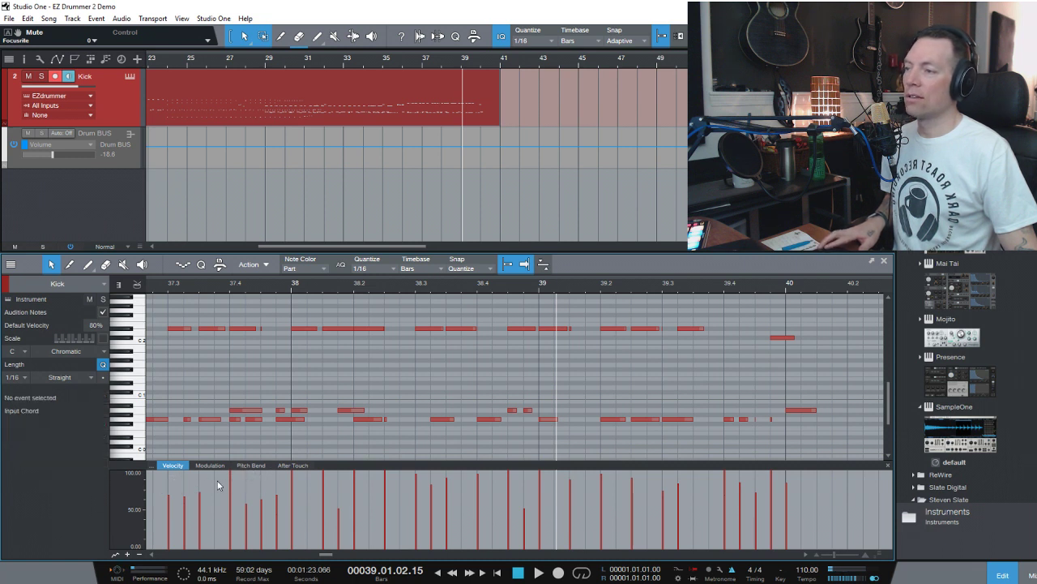
pyautogui.moveTo(164, 482)
pyautogui.mouseDown()
pyautogui.moveTo(198, 487)
pyautogui.moveTo(153, 483)
pyautogui.moveTo(454, 486)
pyautogui.mouseUp()
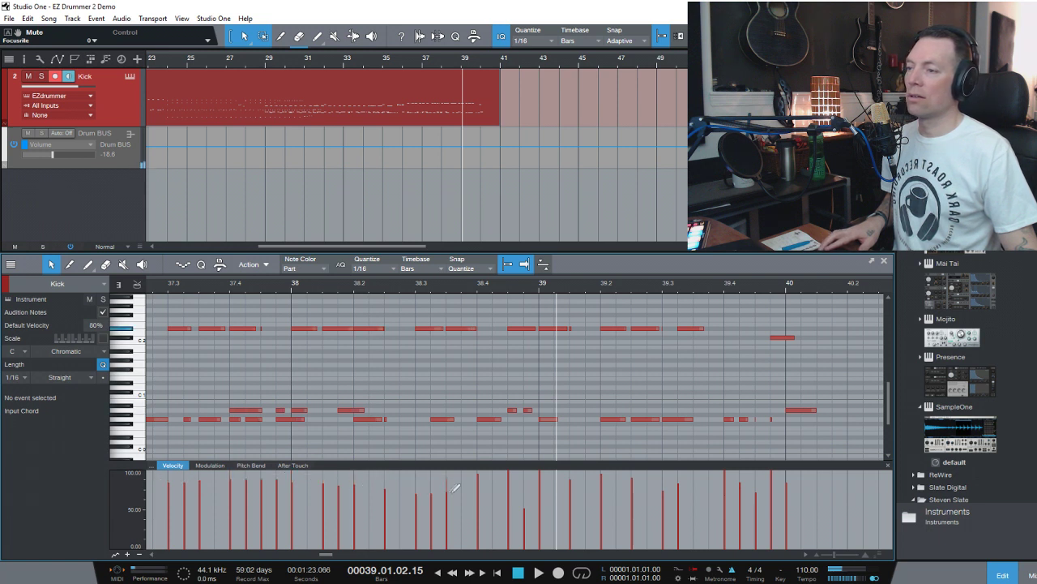
pyautogui.moveTo(711, 485); pyautogui.dragTo(778, 481)
# - Play back the drum part briefly from 34.2 and from 28.4
pyautogui.click(240, 285)
pyautogui.press('space')
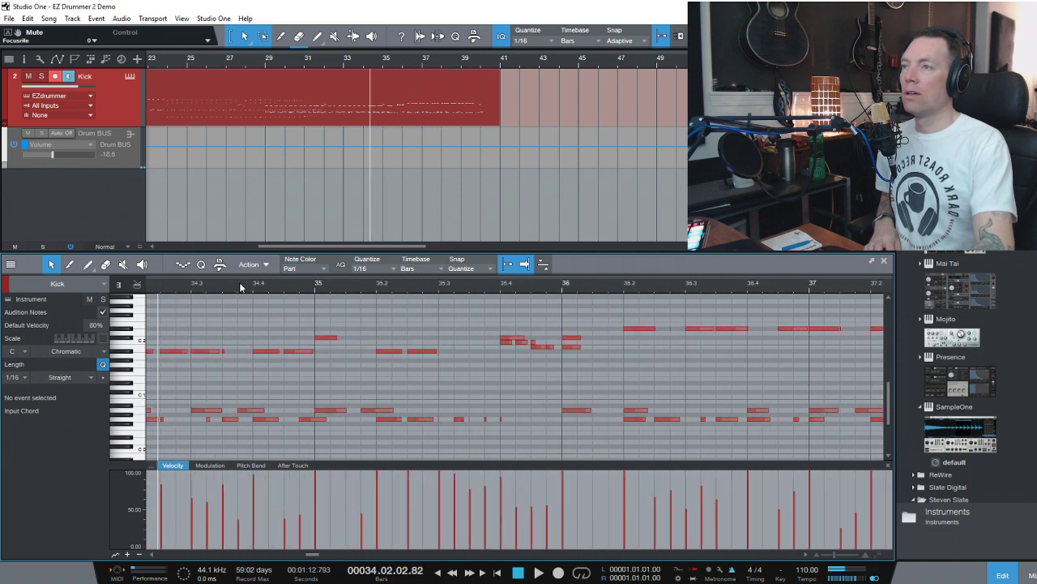
pyautogui.click(240, 286)
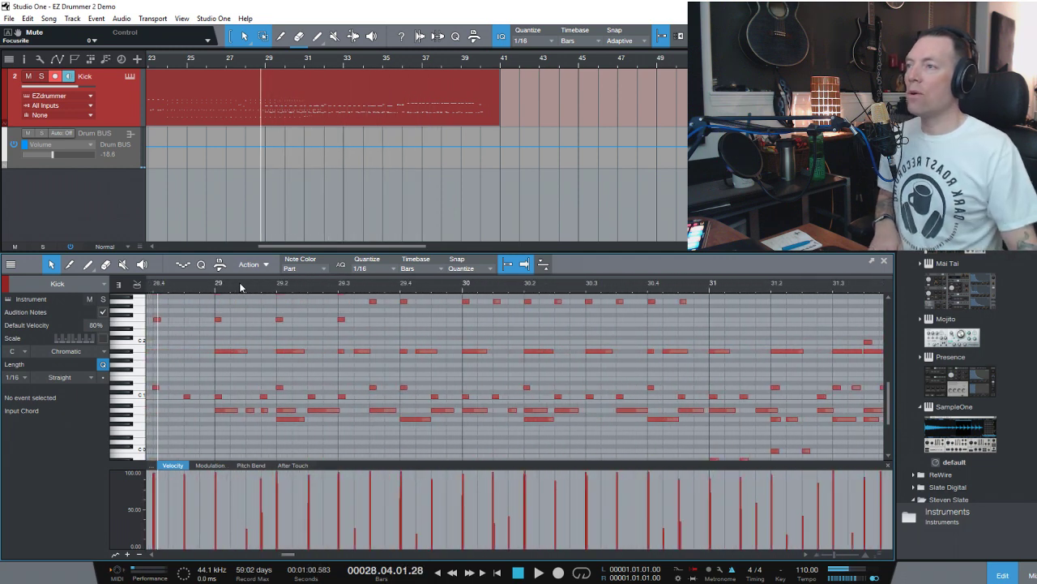
pyautogui.press('space')
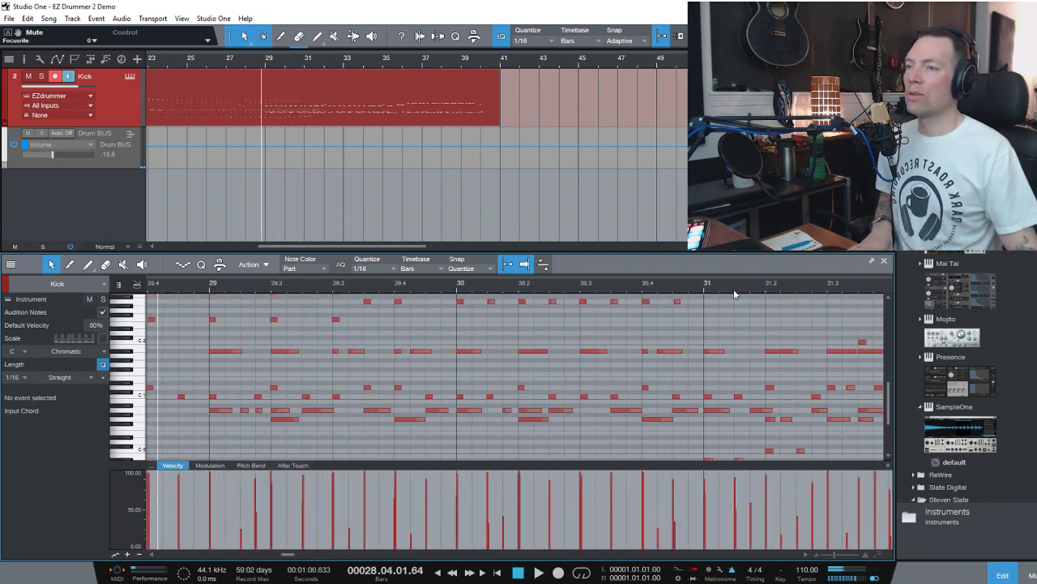
# - Redraw the note velocities from bar 31 through bar 40 at about 70 to 90% and play the result from bar 31
pyautogui.click(704, 292)
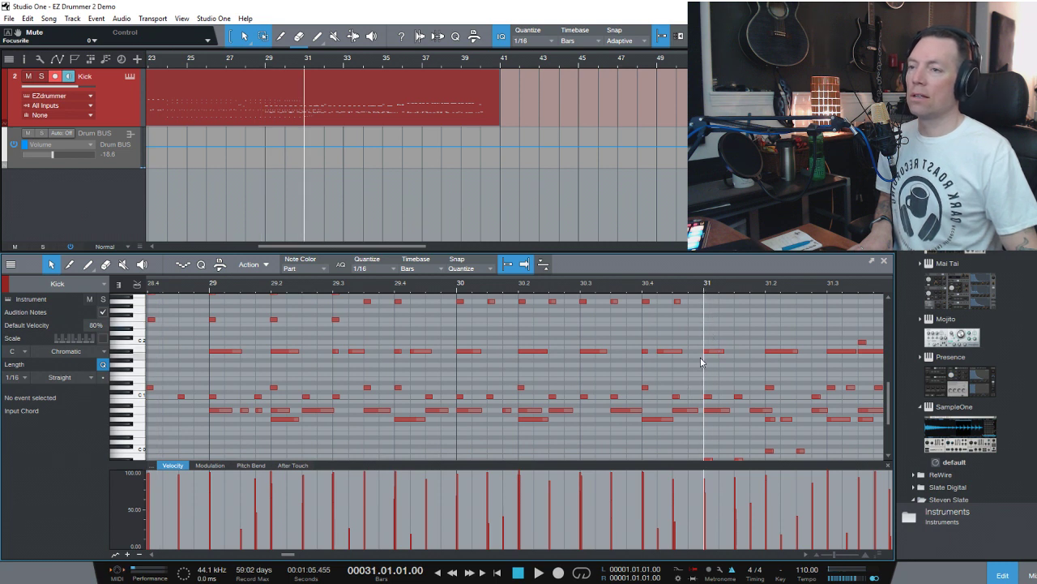
pyautogui.moveTo(714, 484)
pyautogui.mouseDown()
pyautogui.moveTo(843, 501)
pyautogui.moveTo(809, 481)
pyautogui.moveTo(921, 485)
pyautogui.moveTo(872, 480)
pyautogui.mouseUp()
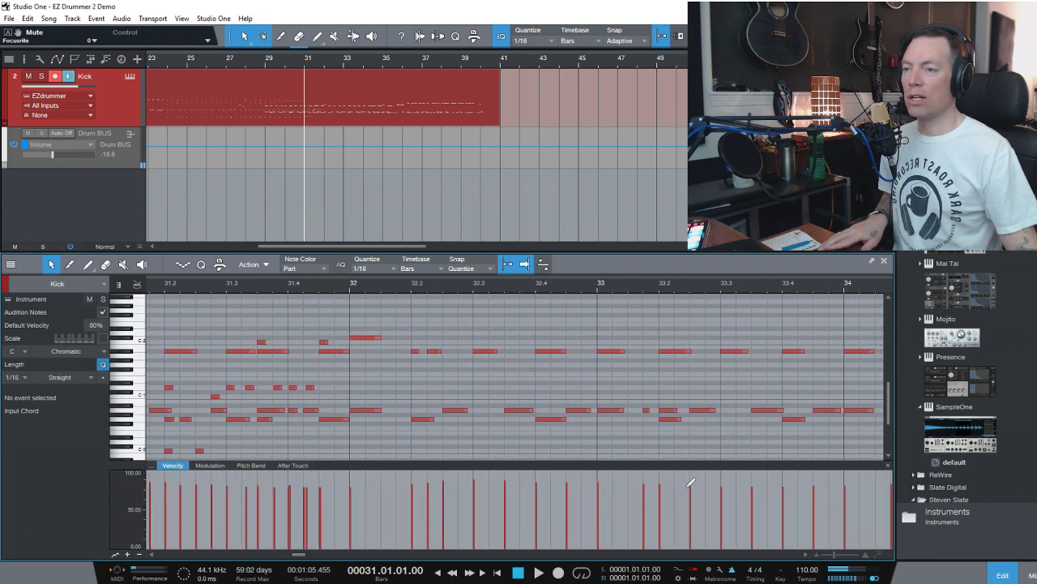
pyautogui.moveTo(897, 484)
pyautogui.mouseDown()
pyautogui.moveTo(946, 483)
pyautogui.moveTo(442, 491)
pyautogui.moveTo(776, 480)
pyautogui.mouseUp()
pyautogui.moveTo(883, 483)
pyautogui.mouseDown()
pyautogui.moveTo(994, 486)
pyautogui.moveTo(488, 485)
pyautogui.moveTo(761, 492)
pyautogui.mouseUp()
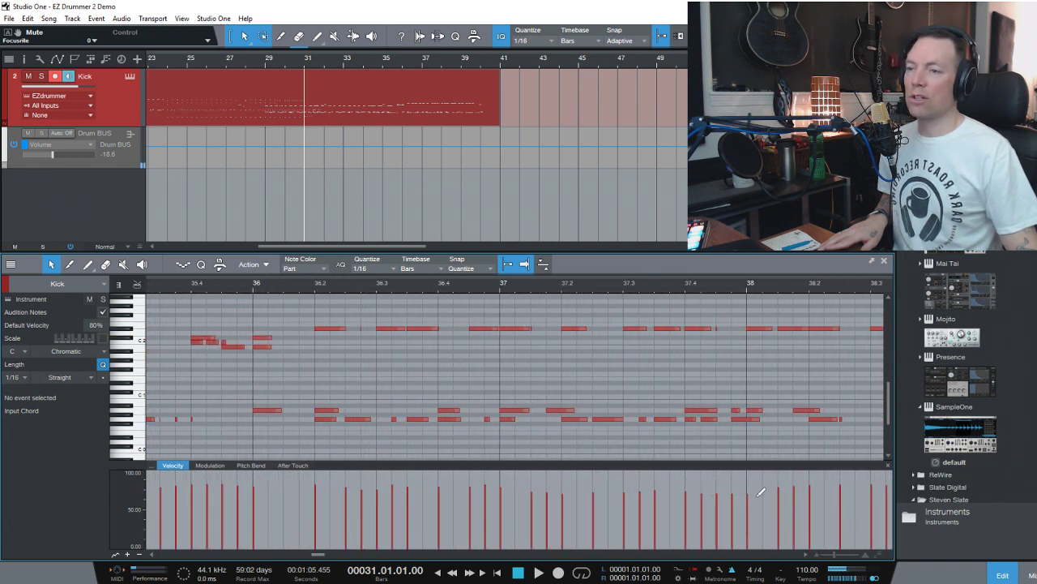
pyautogui.moveTo(891, 483)
pyautogui.mouseDown()
pyautogui.moveTo(944, 485)
pyautogui.moveTo(759, 493)
pyautogui.moveTo(618, 481)
pyautogui.mouseUp()
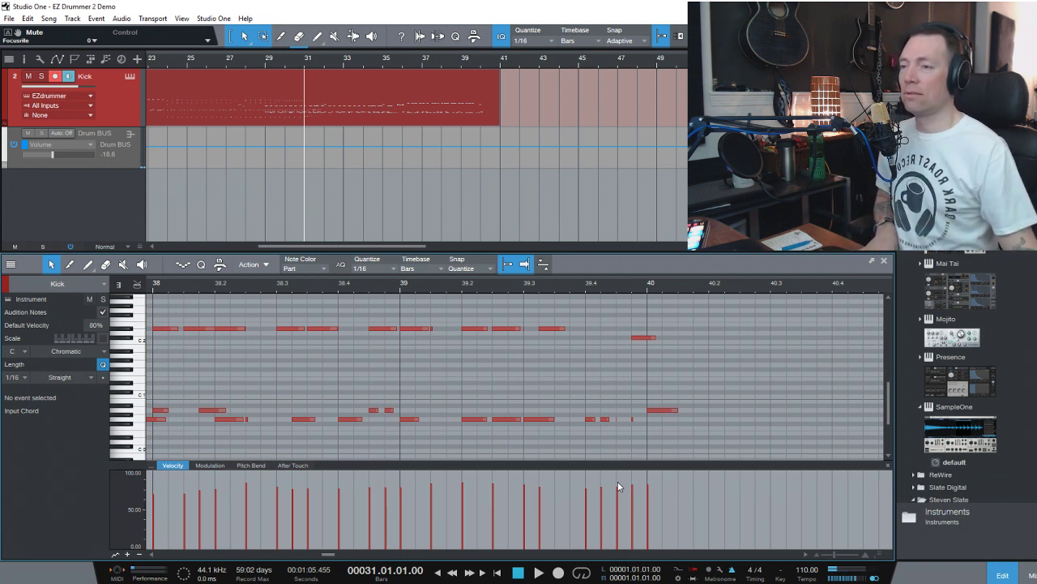
pyautogui.press('space')
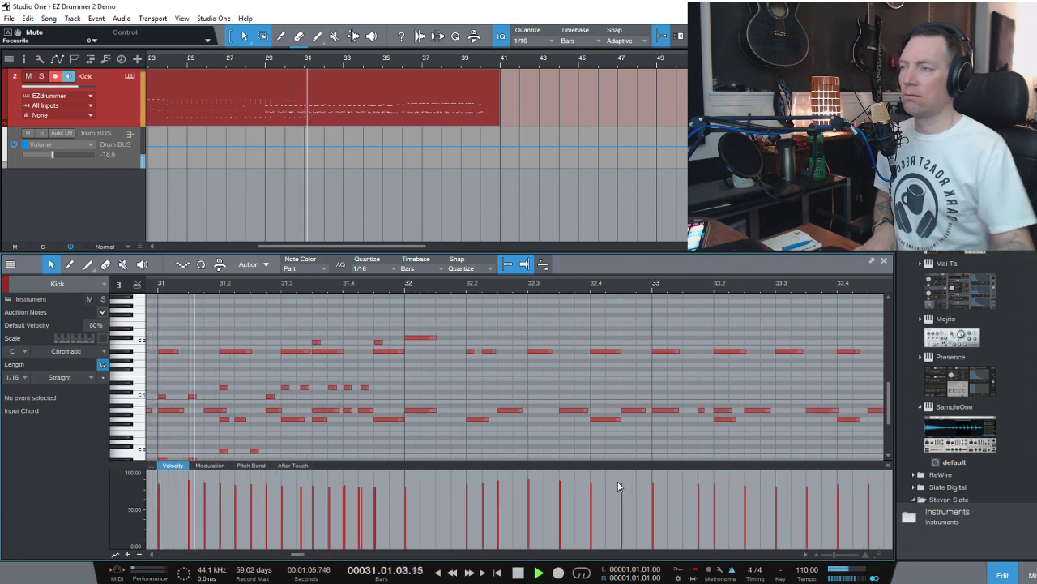
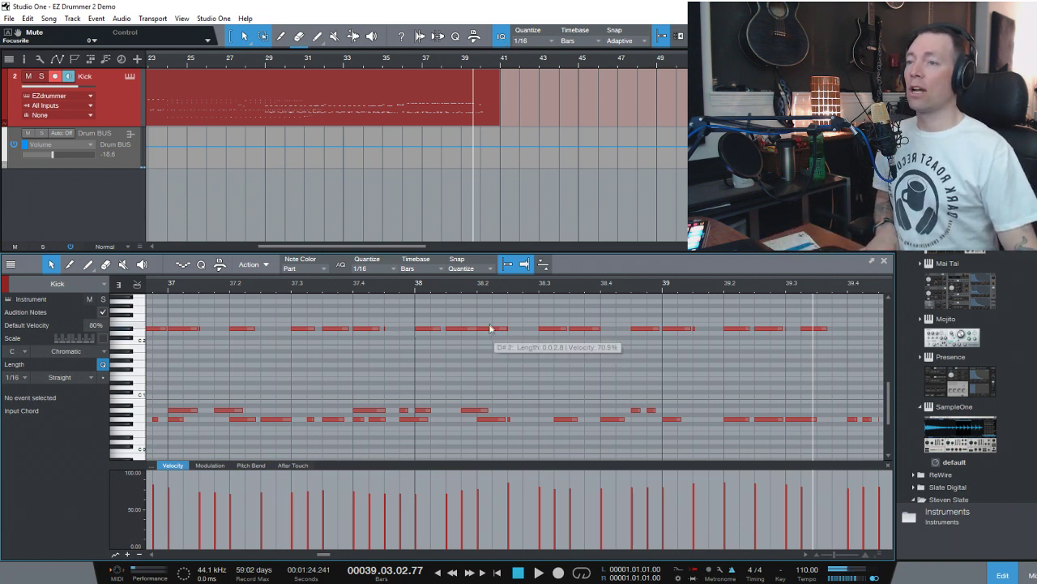
# - Select the notes from bar 38 to about 39.3 and show the detailed quantize settings
pyautogui.moveTo(400, 309); pyautogui.dragTo(835, 441)
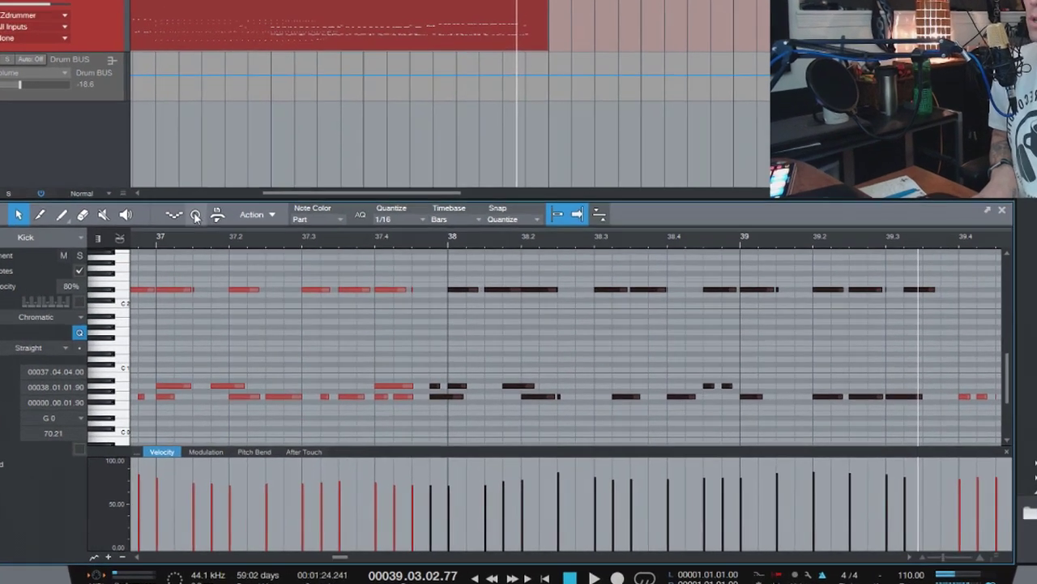
pyautogui.click(199, 264)
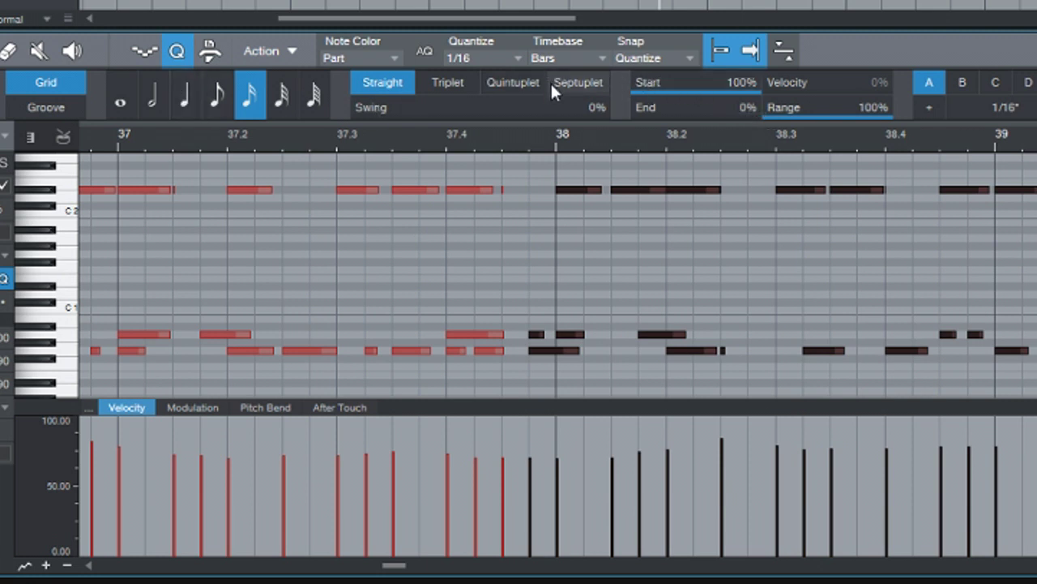
pyautogui.click(990, 107)
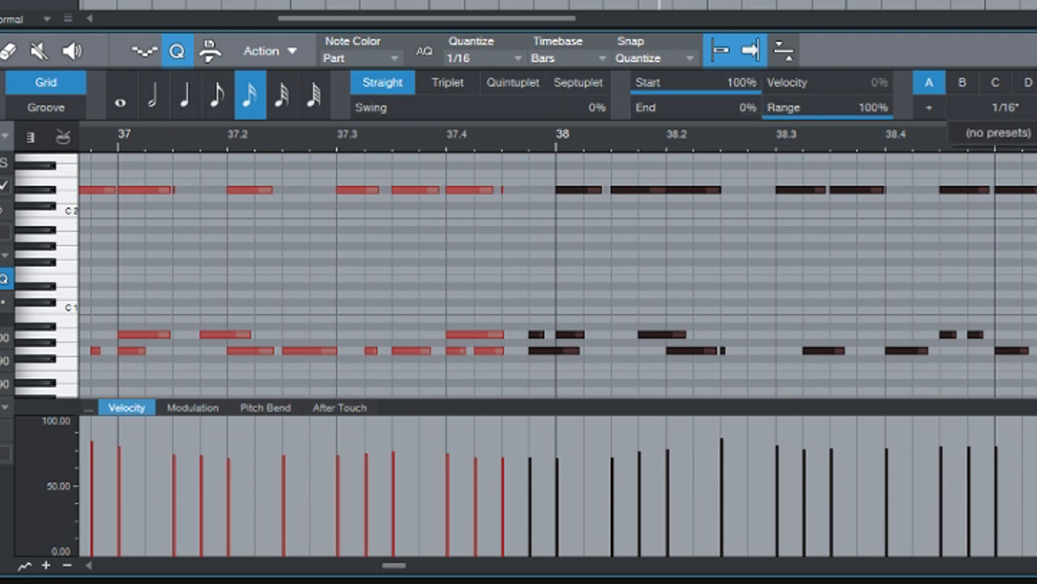
pyautogui.press('Escape')
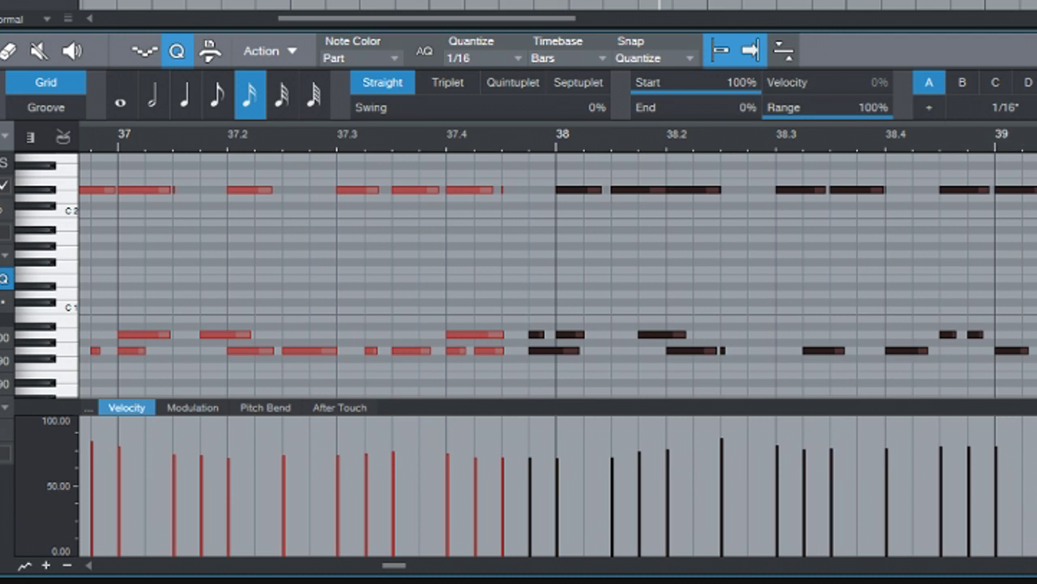
# - Quantize the selected notes to a 1/32 grid with the quantize range set to 80%
pyautogui.click(519, 55)
pyautogui.click(661, 94)
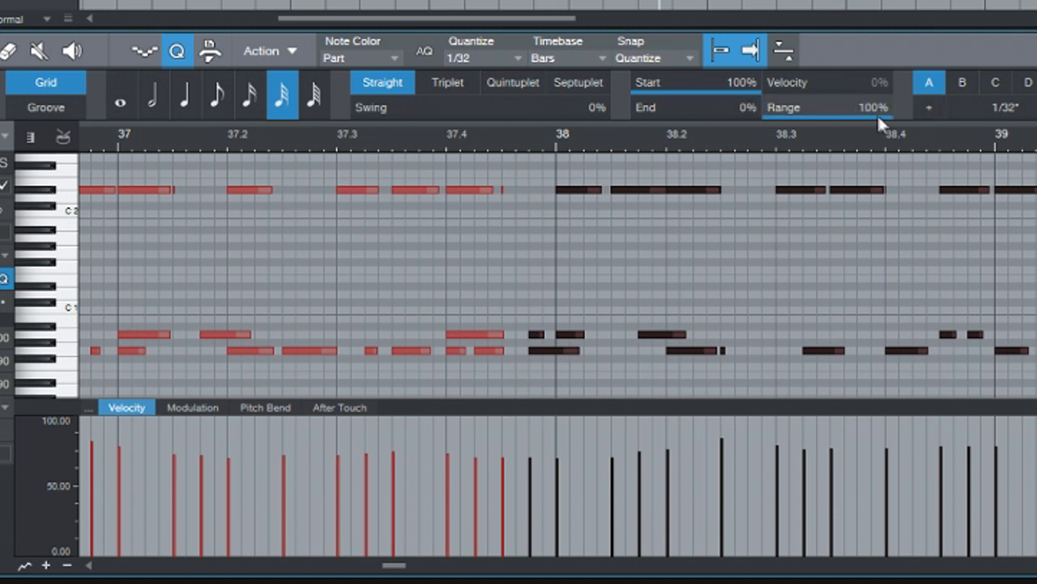
pyautogui.moveTo(891, 112); pyautogui.dragTo(867, 117)
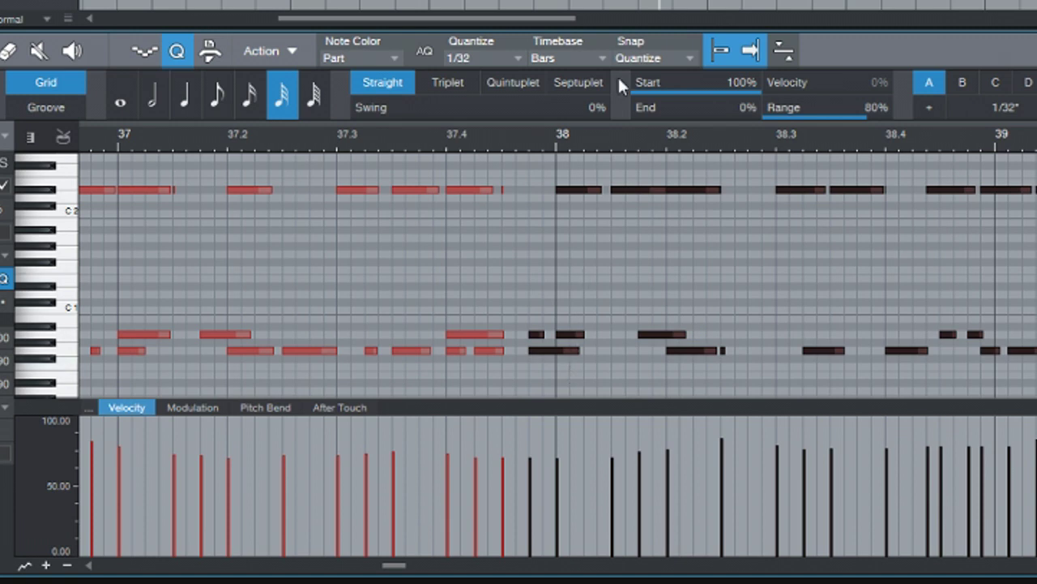
# - Play back the 1/32-quantized passage leading into bar 40
pyautogui.click(505, 144)
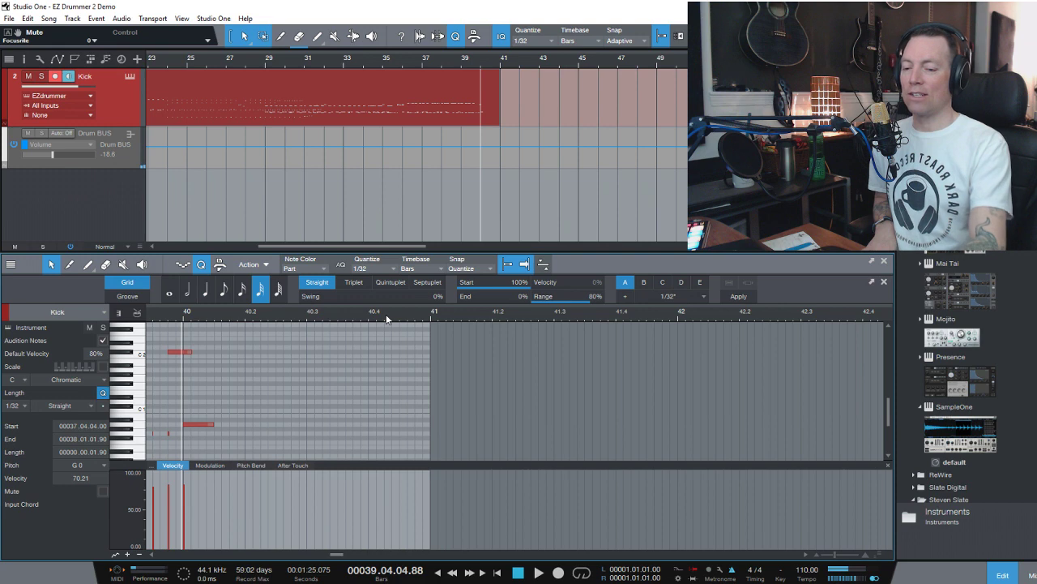
pyautogui.press('KP_Subtract')
pyautogui.press('space')
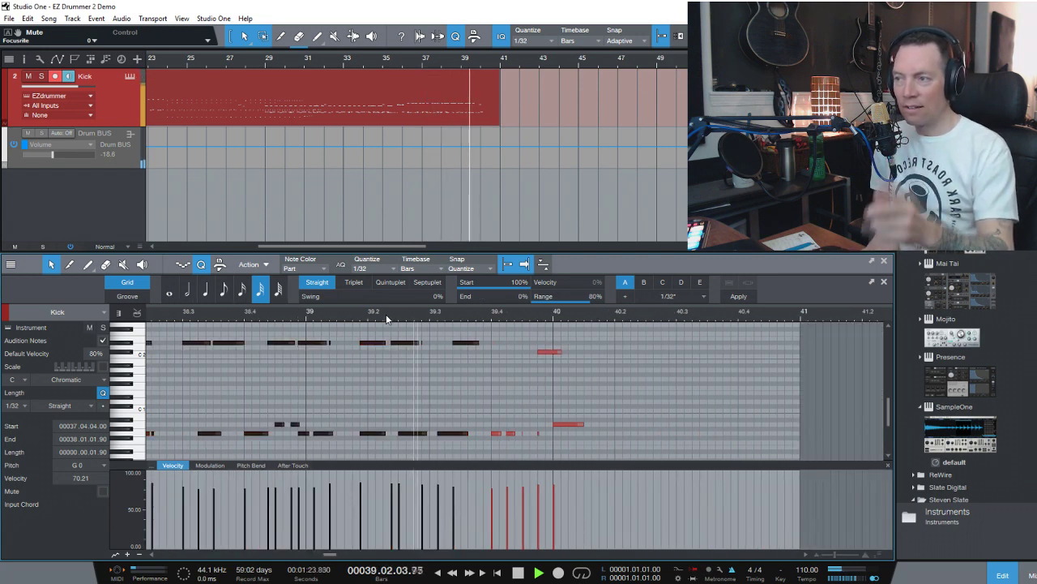
pyautogui.press('space')
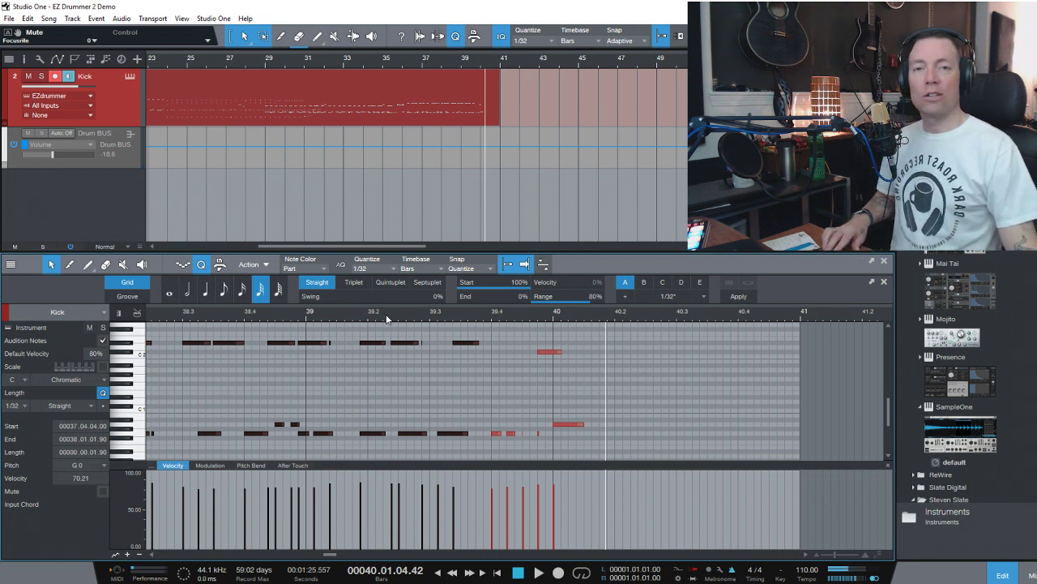
# - Undo the 1/32 quantize and quantize the selected notes from bar 38 to about 39.3 to a 1/8 grid
pyautogui.hotkey('ctrl', 'z')
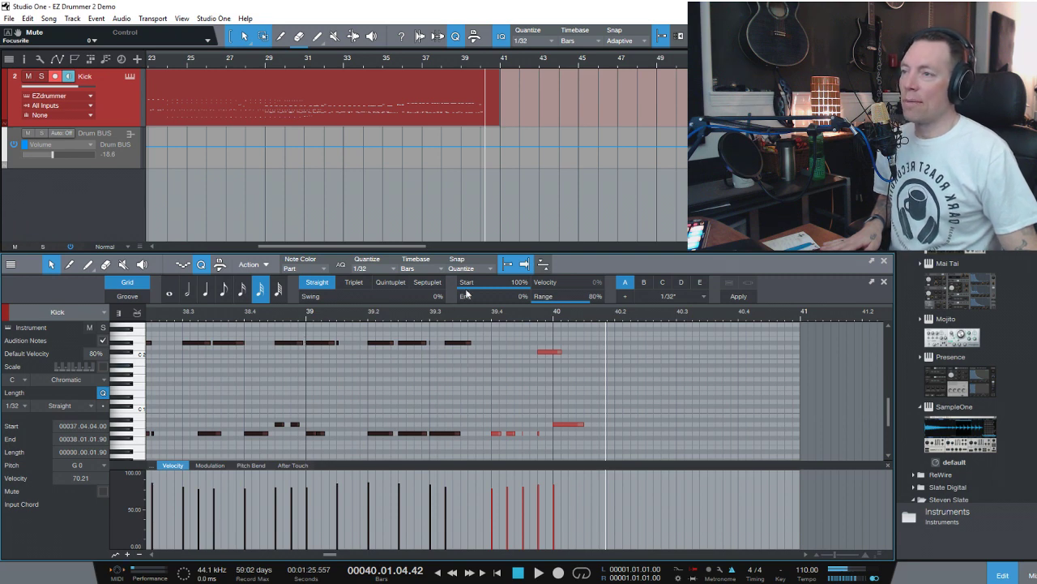
pyautogui.click(396, 269)
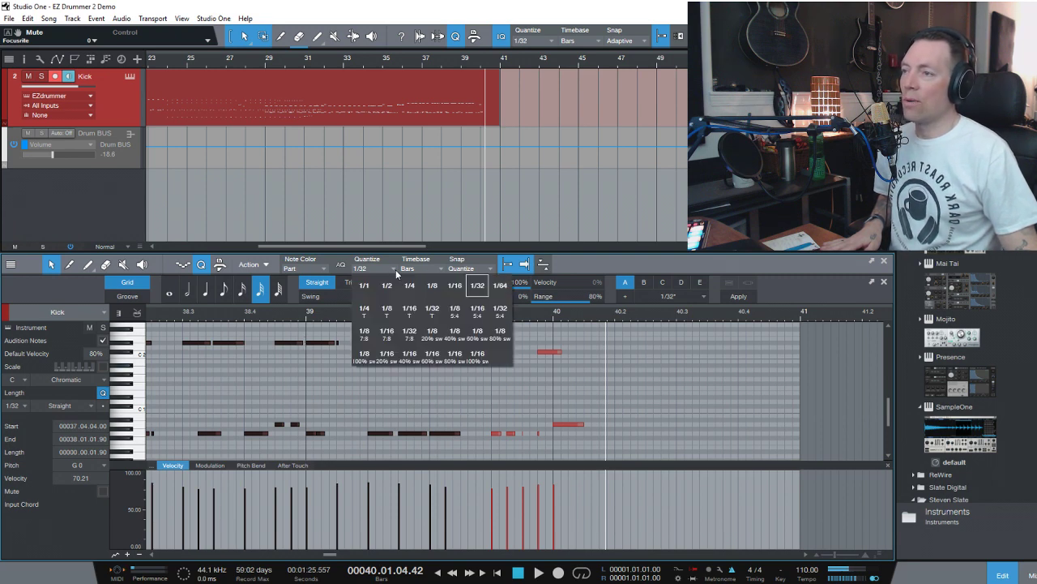
pyautogui.click(461, 292)
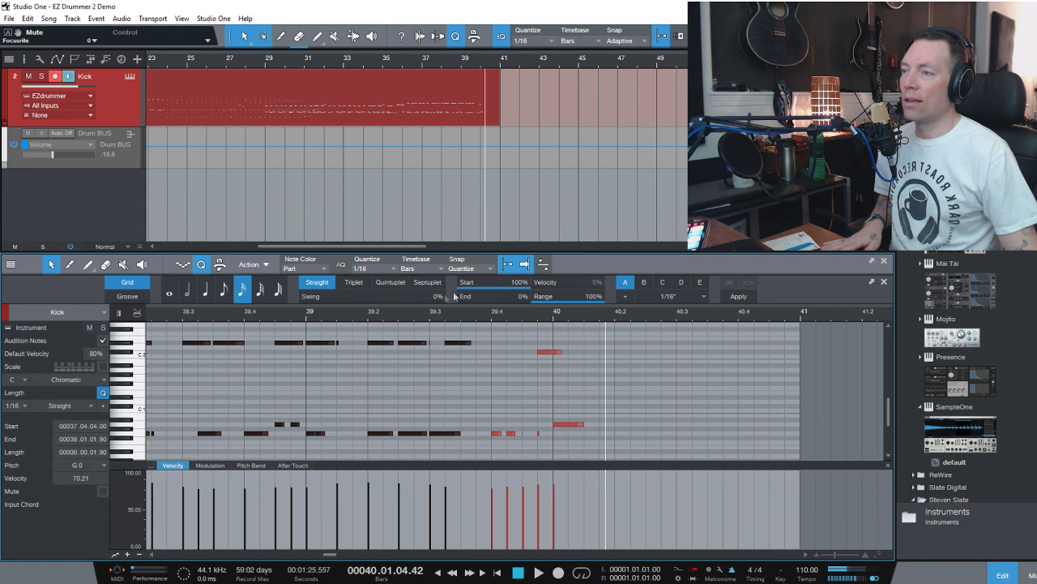
pyautogui.click(383, 269)
pyautogui.click(433, 291)
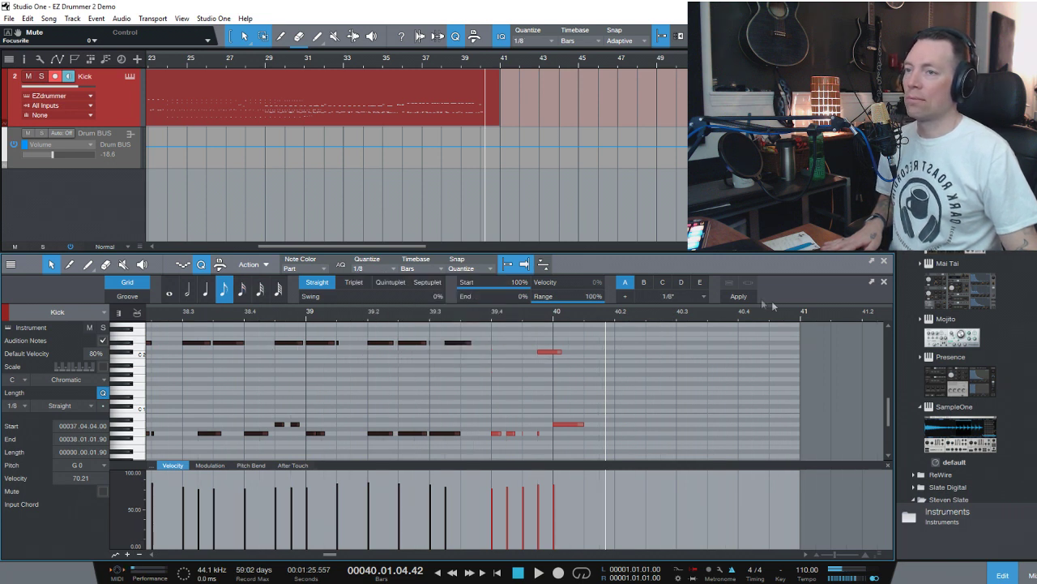
pyautogui.click(740, 296)
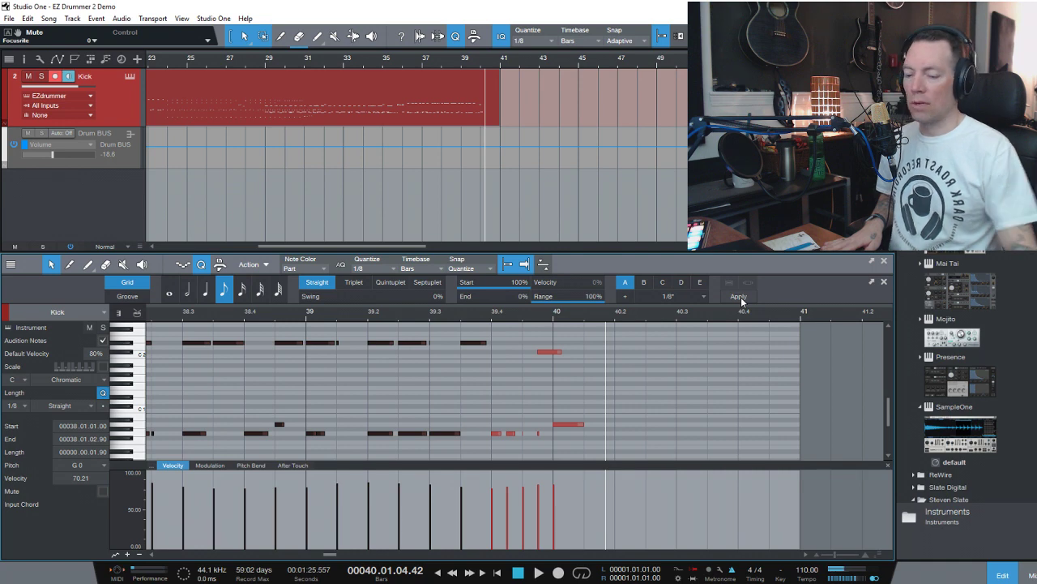
# - Play the 1/8-quantized passage into bar 40, undo that quantize and replay the passage from about bar 37
pyautogui.press('space')
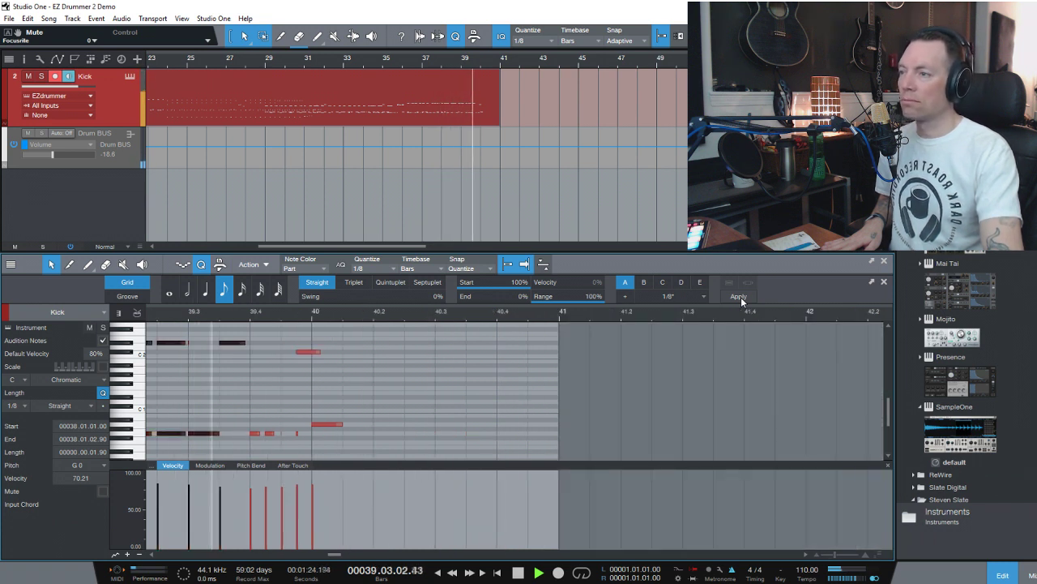
pyautogui.press('space')
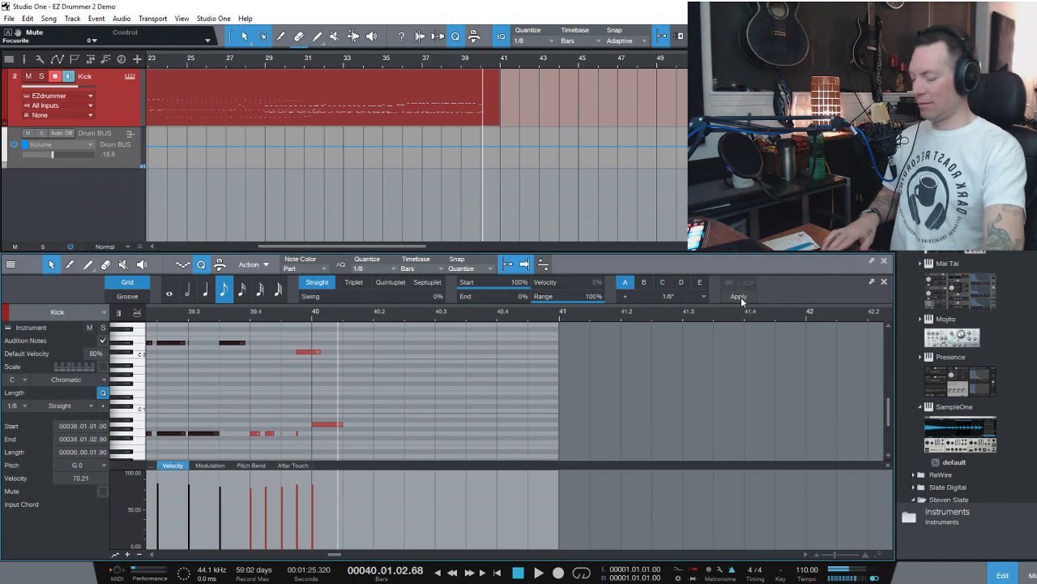
pyautogui.press('space')
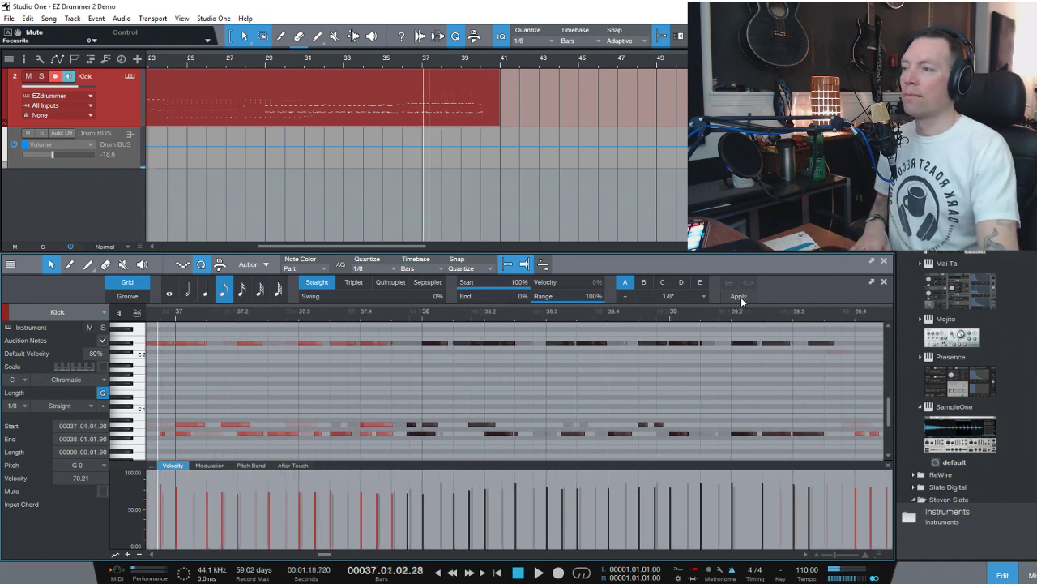
pyautogui.press('space')
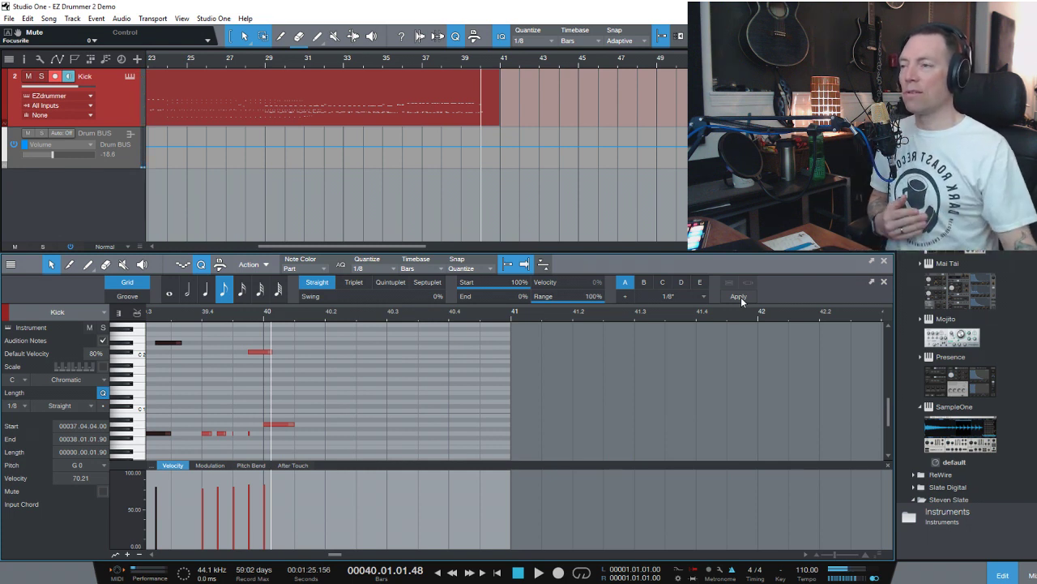
# - Set the quantize grid to 1/16 and give all notes from just before bar 38 to bar 40 a velocity of 100
pyautogui.click(390, 270)
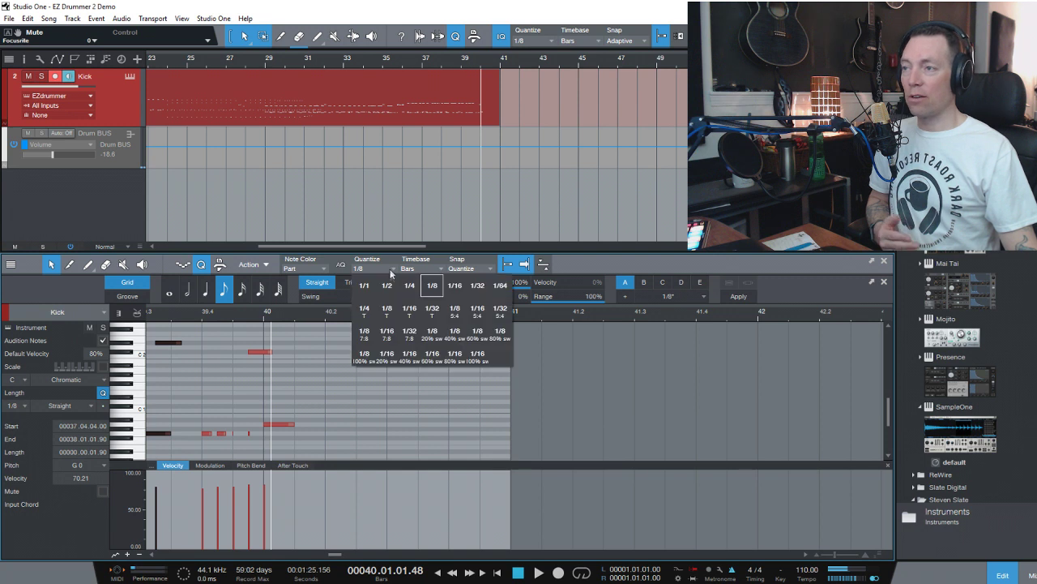
pyautogui.click(453, 286)
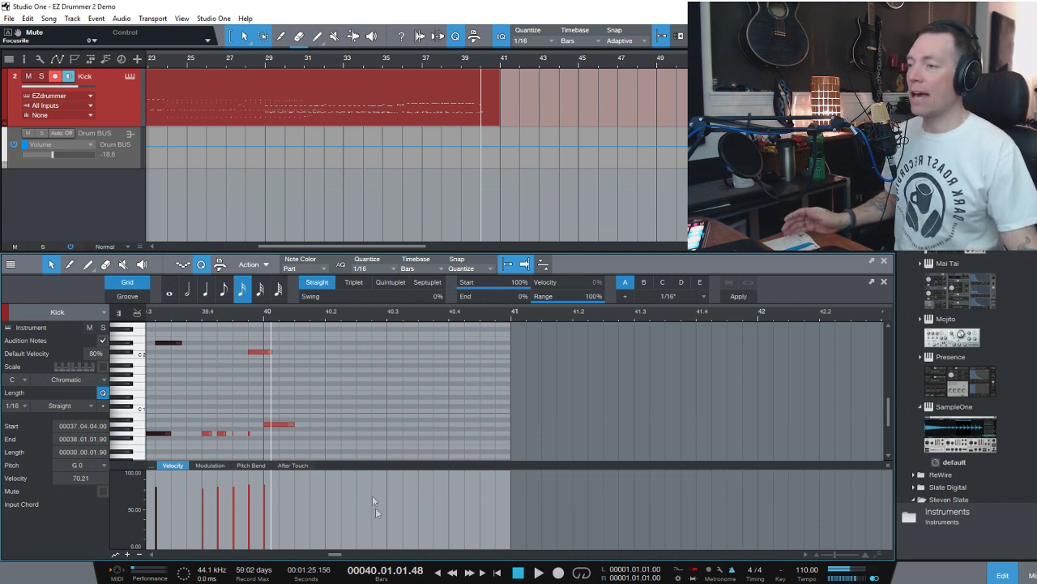
pyautogui.moveTo(332, 556); pyautogui.dragTo(325, 556)
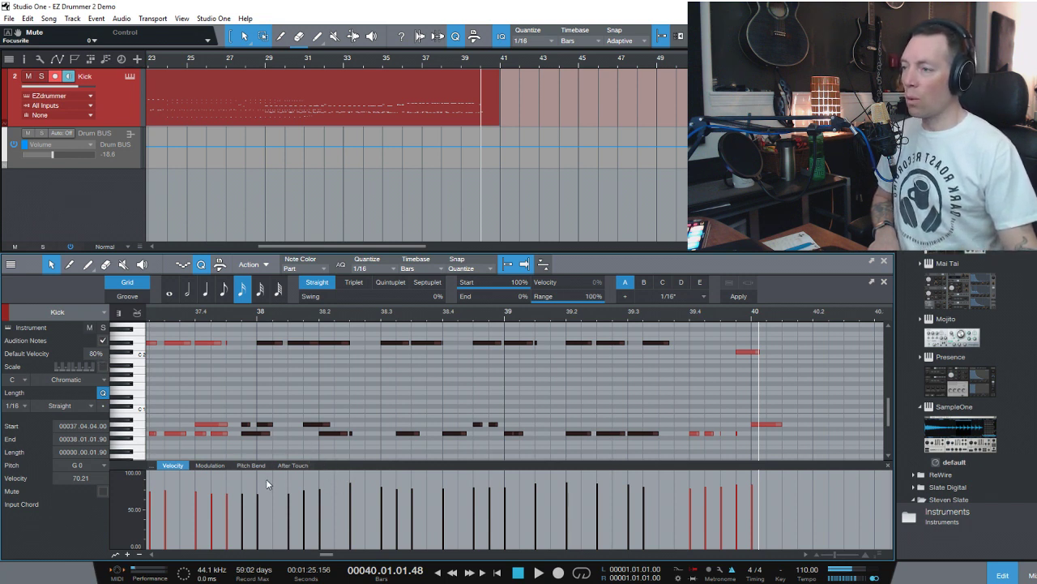
pyautogui.click(238, 479)
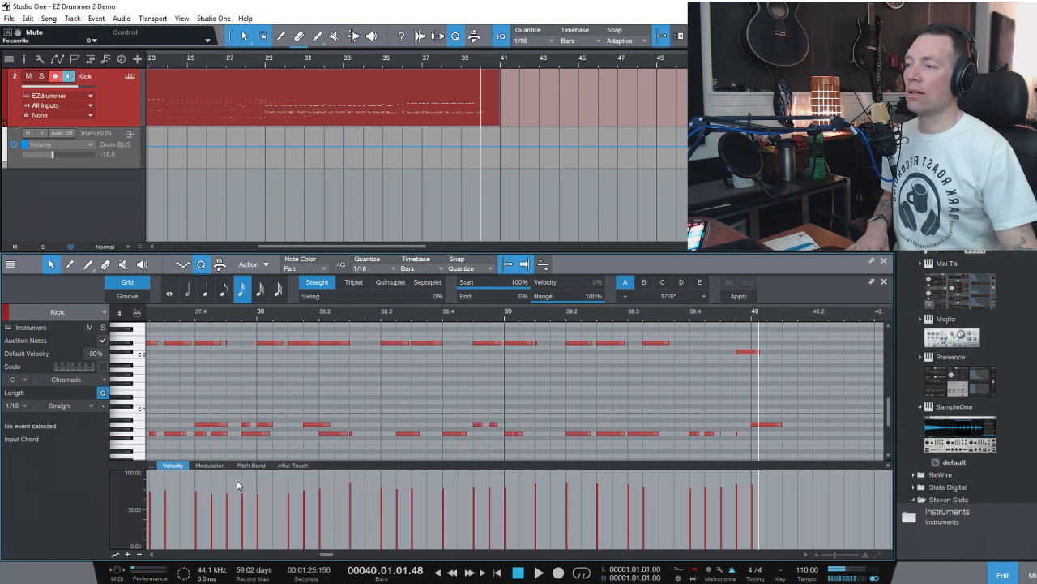
pyautogui.moveTo(242, 479); pyautogui.dragTo(762, 482)
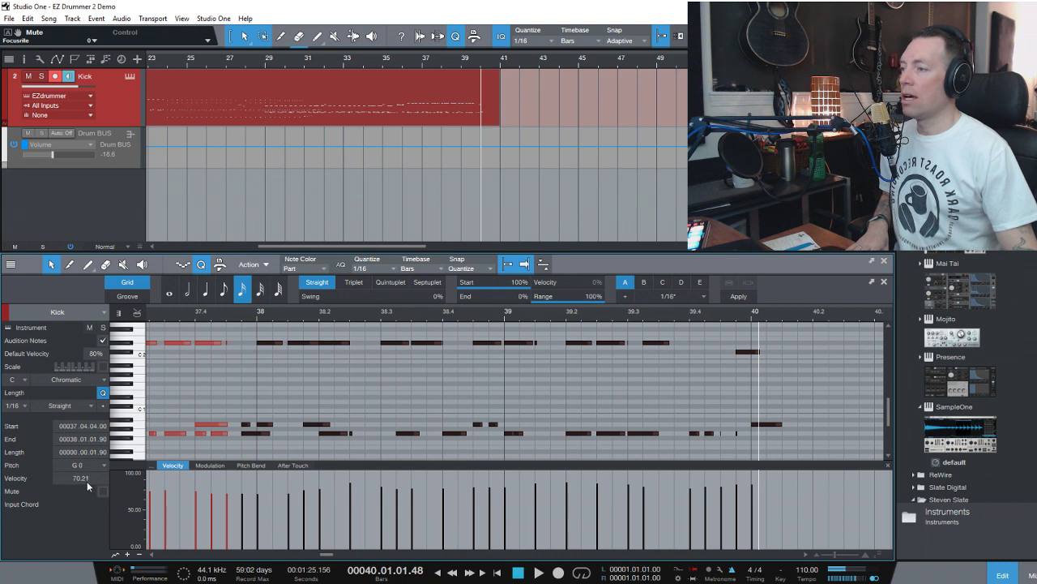
pyautogui.write('100')
pyautogui.press('Return')
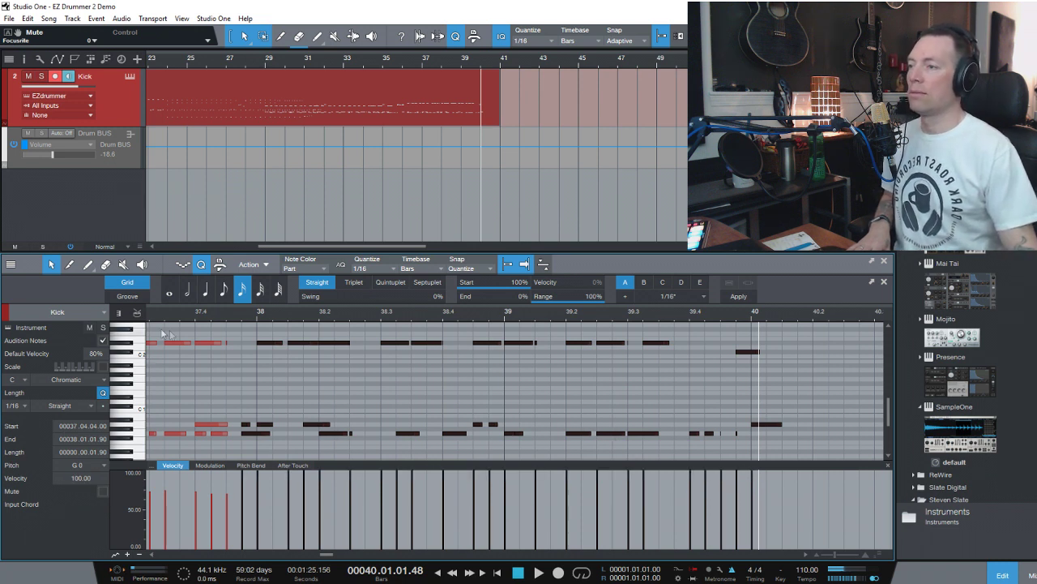
# - Play back the full-velocity passage starting from about bar 36
pyautogui.press('KP_Subtract')
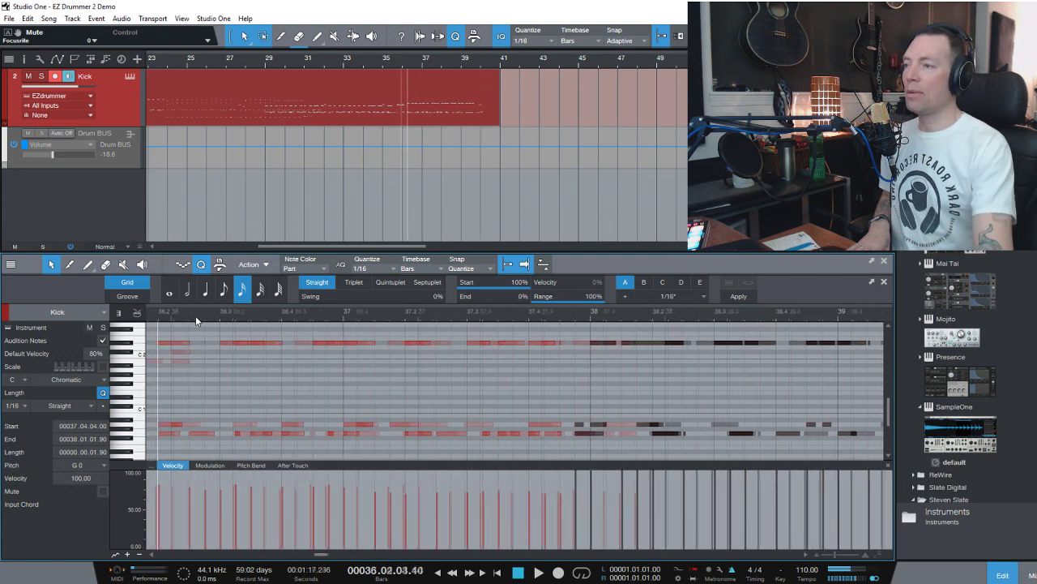
pyautogui.press('space')
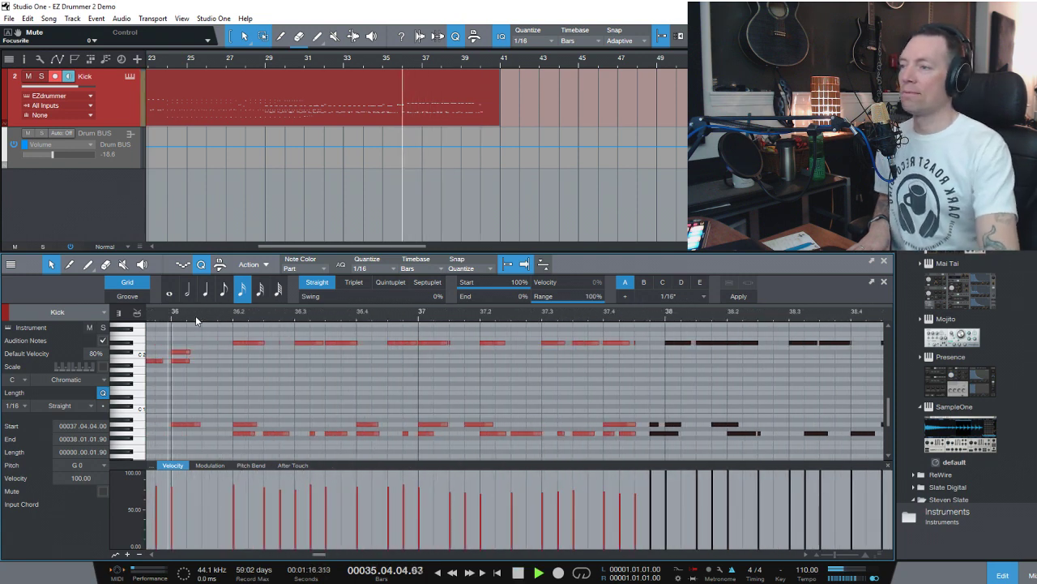
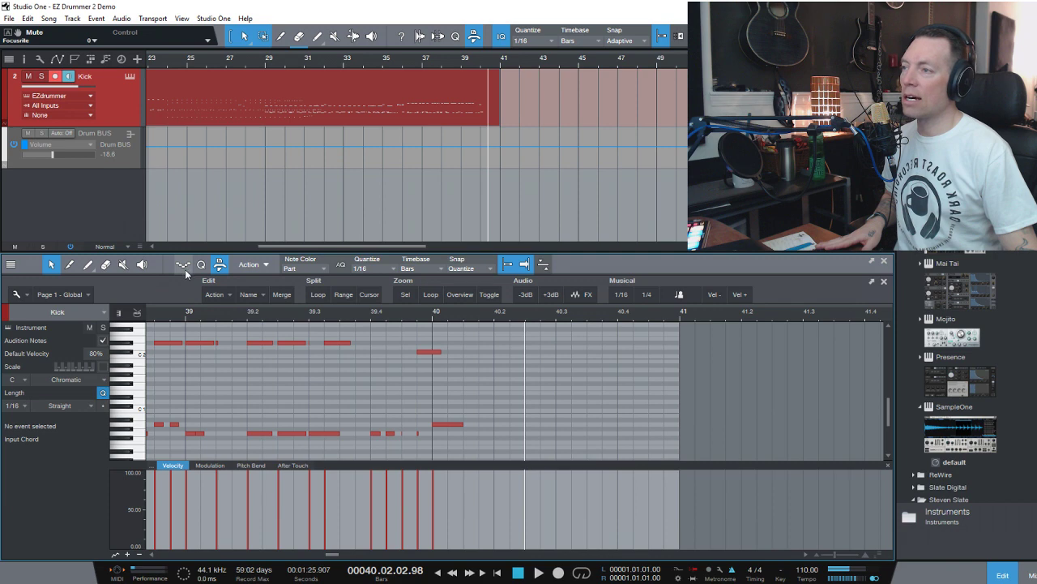
# - Show the Humanize options for velocity range and note start range, and close them without applying
pyautogui.click(252, 265)
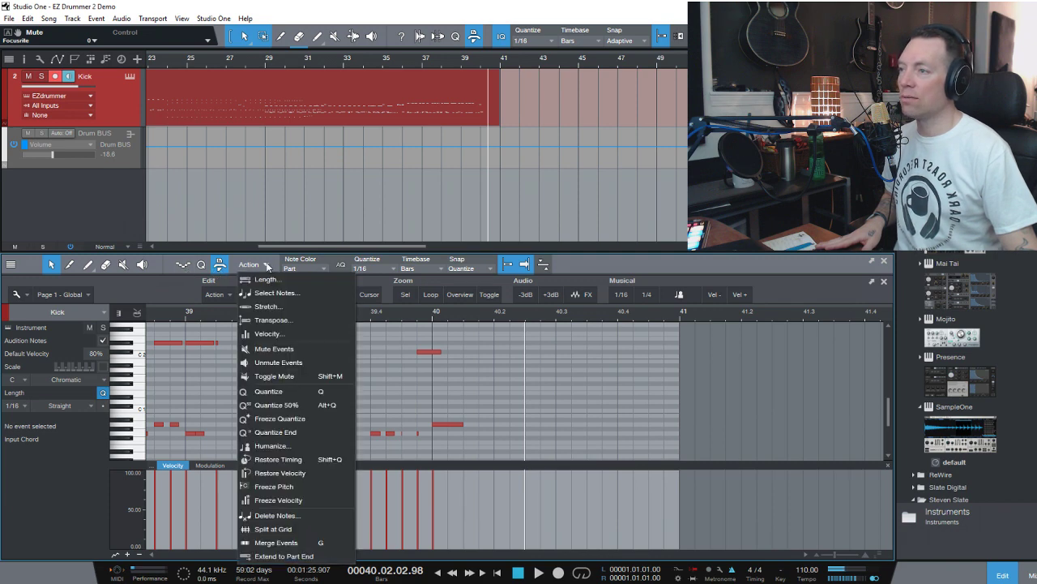
pyautogui.click(277, 445)
pyautogui.moveTo(563, 251); pyautogui.dragTo(538, 270)
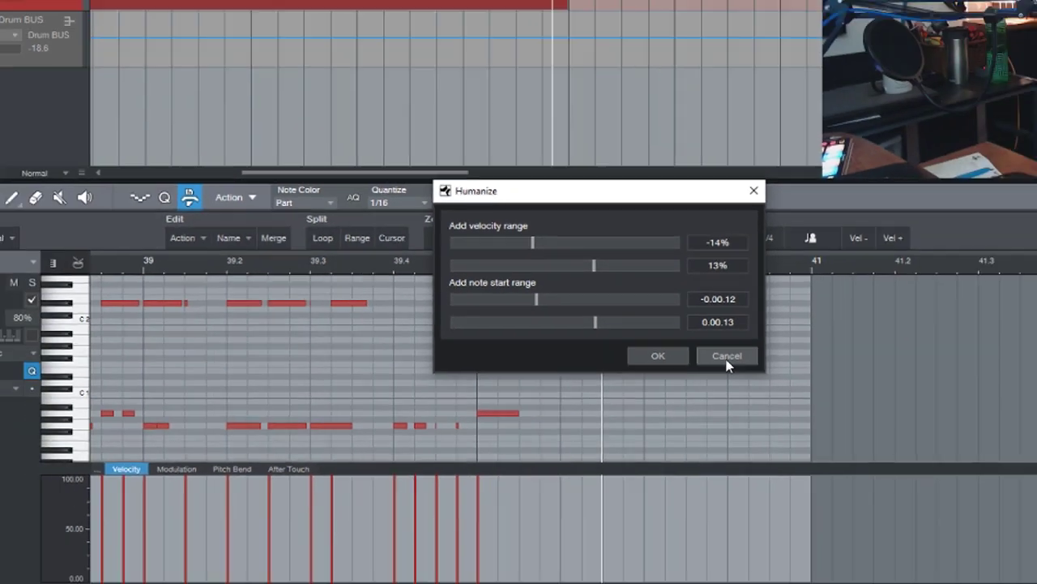
pyautogui.click(938, 310)
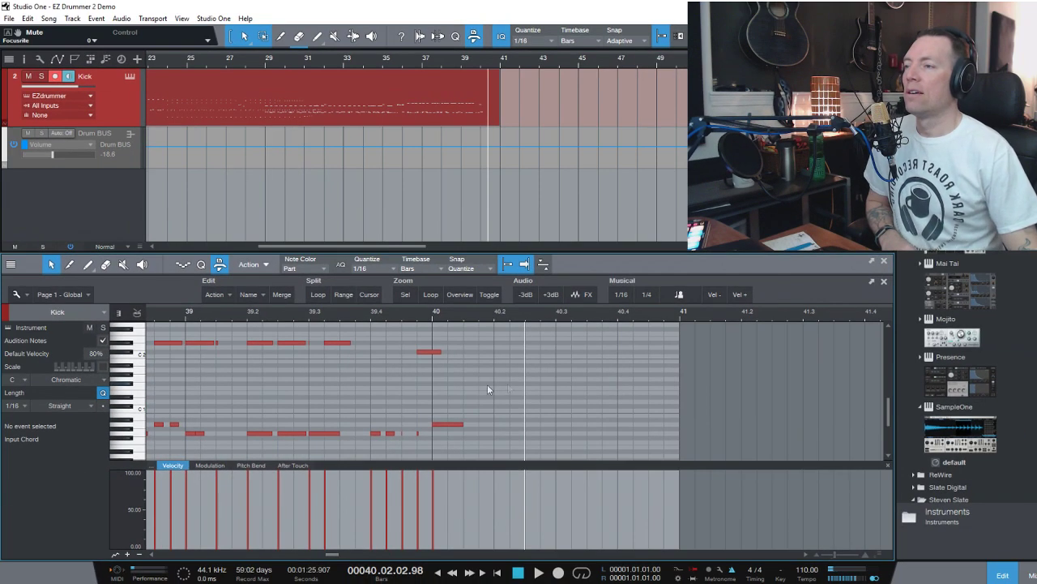
# - Select the ride cymbal notes from bar 37 to about 39.3 and enter a velocity of 80
pyautogui.moveTo(332, 554); pyautogui.dragTo(326, 556)
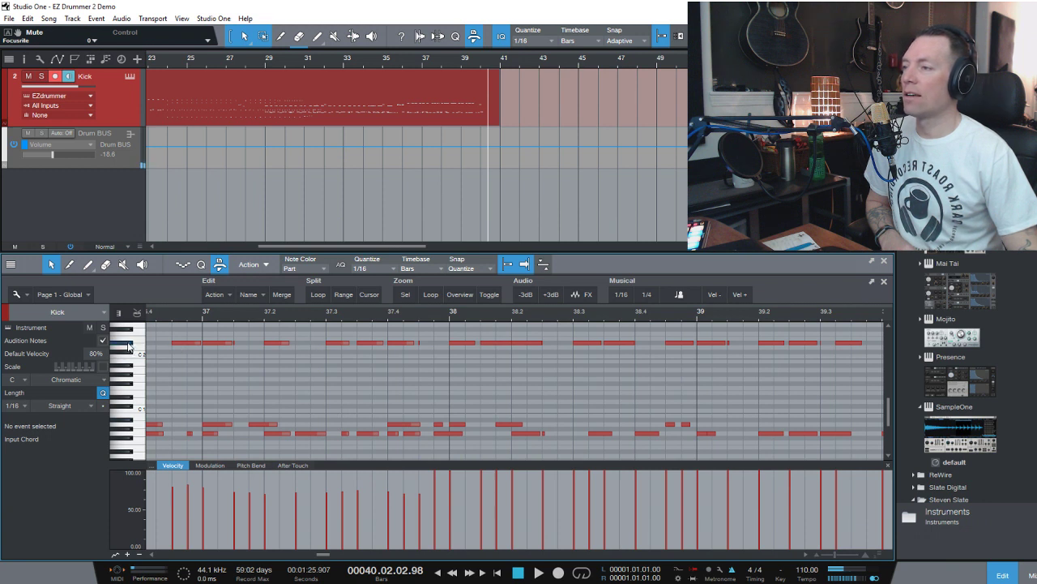
pyautogui.moveTo(217, 325); pyautogui.dragTo(815, 364)
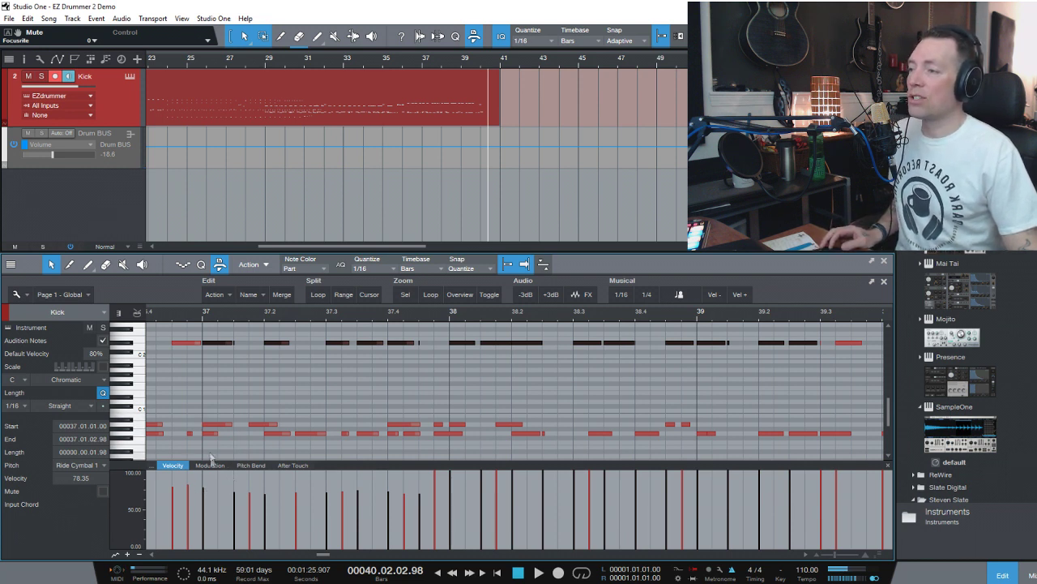
pyautogui.click(89, 478)
pyautogui.write('8')
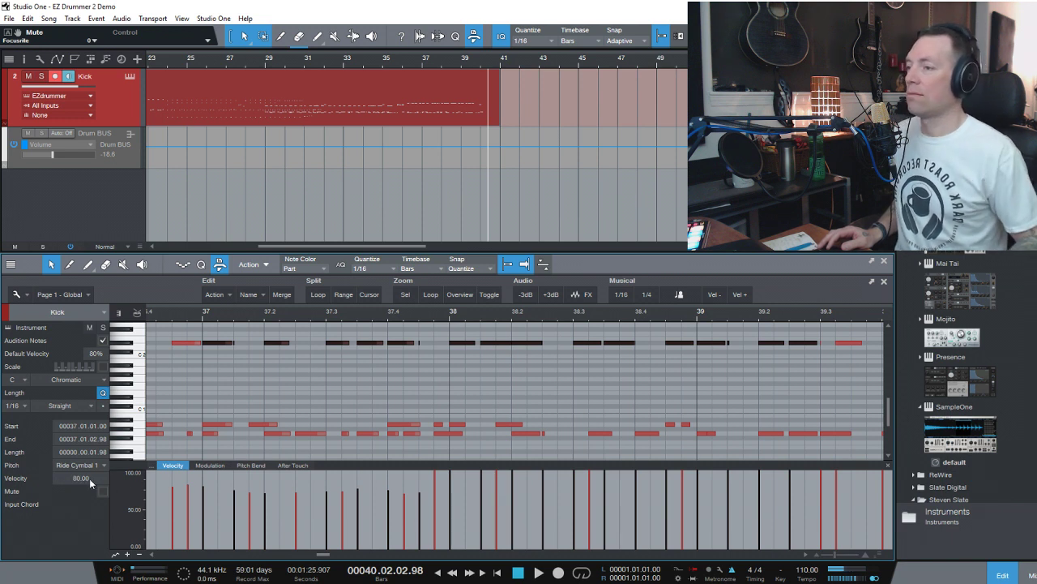
pyautogui.write('0.00')
pyautogui.press('Return')
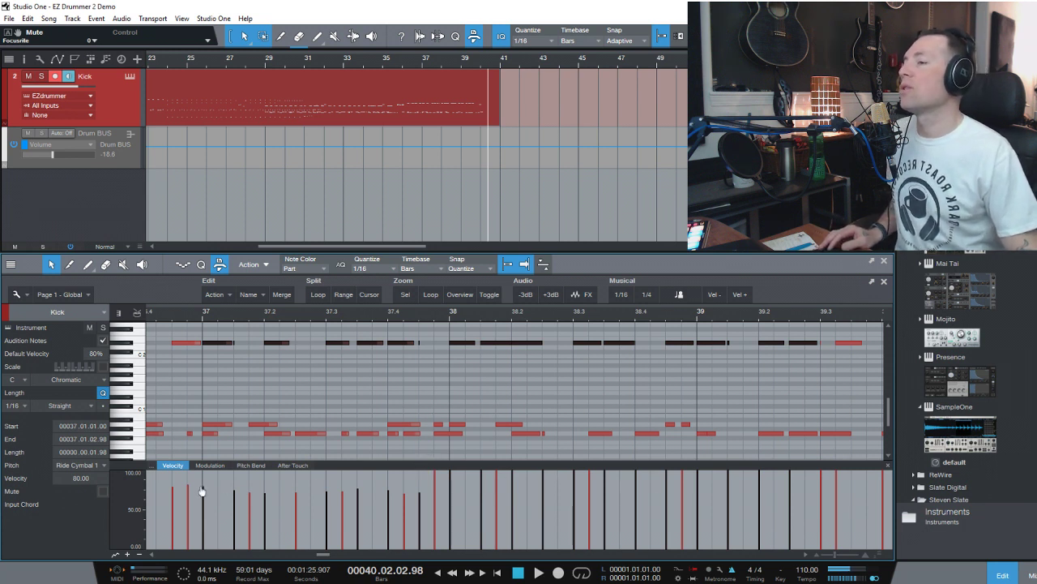
# - Redraw the selected ride cymbal velocities from bar 37 onward at about 70 to 80% and clear the selection
pyautogui.moveTo(204, 491)
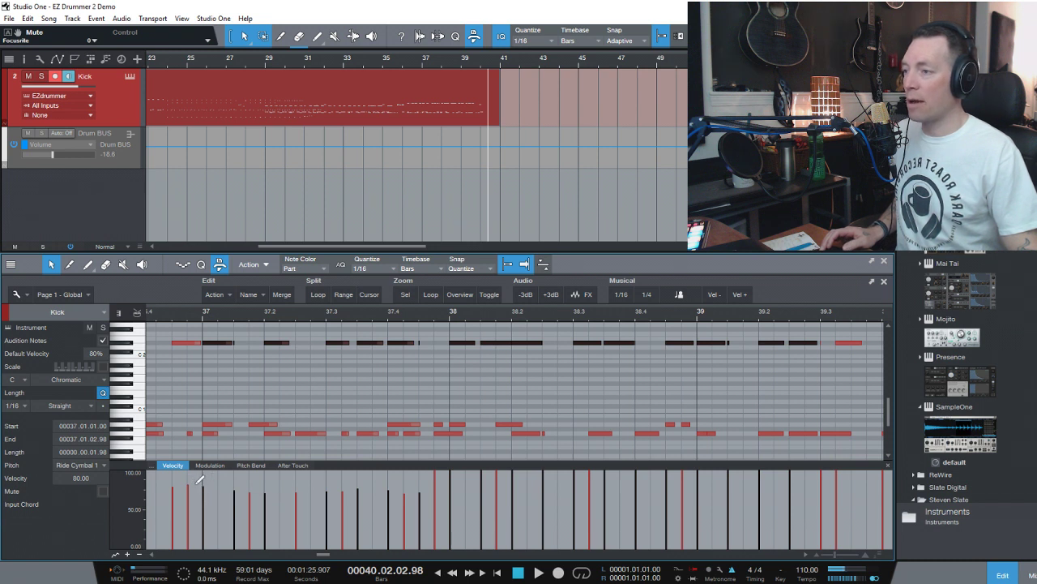
pyautogui.moveTo(200, 482); pyautogui.dragTo(322, 486)
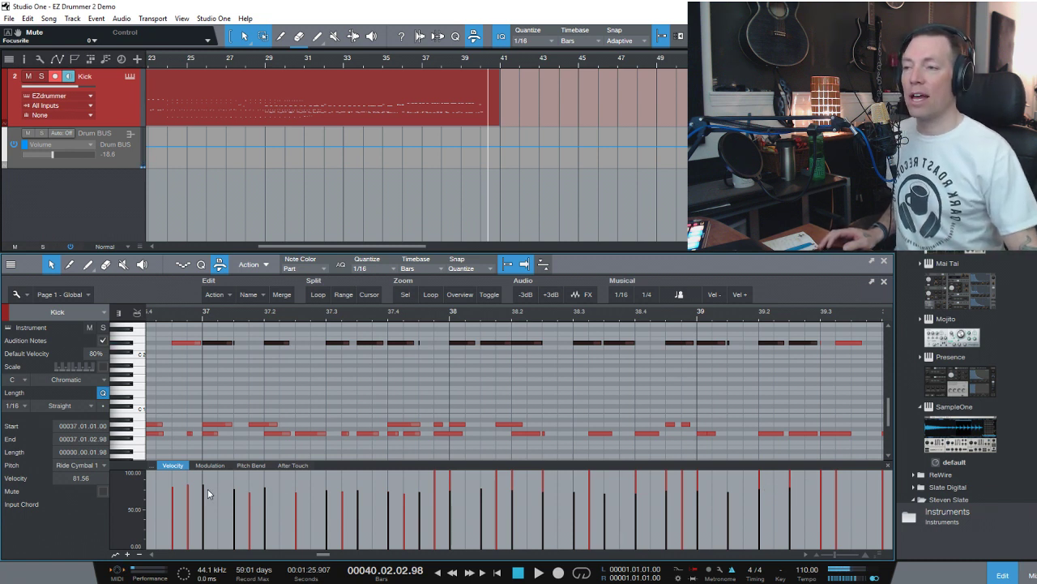
pyautogui.click(521, 364)
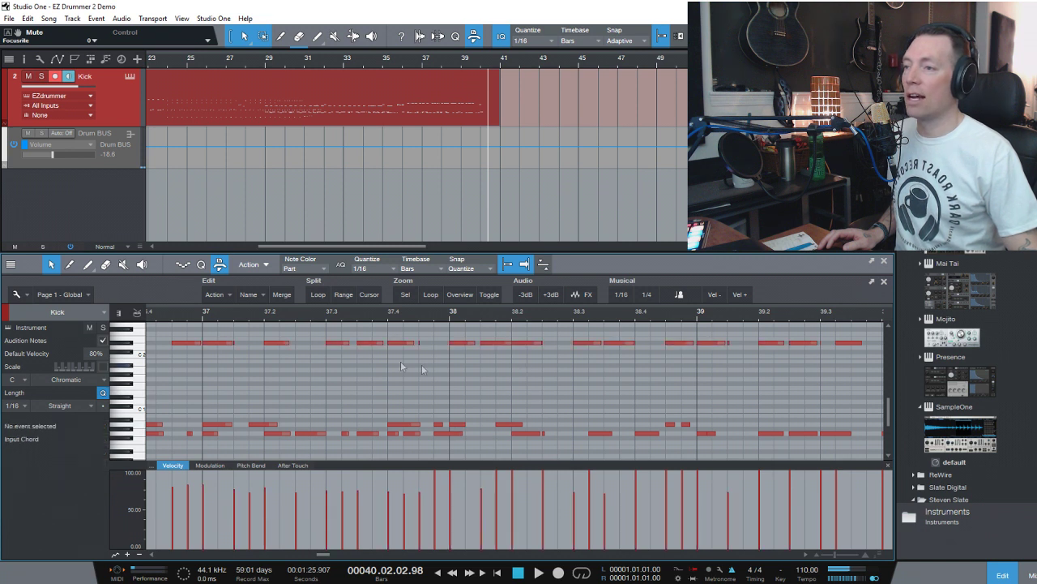
# - Accent individual ride cymbal hits between 37.2 and 39.3 at about 90 to 100% velocity and play the result
pyautogui.moveTo(266, 332); pyautogui.dragTo(868, 362)
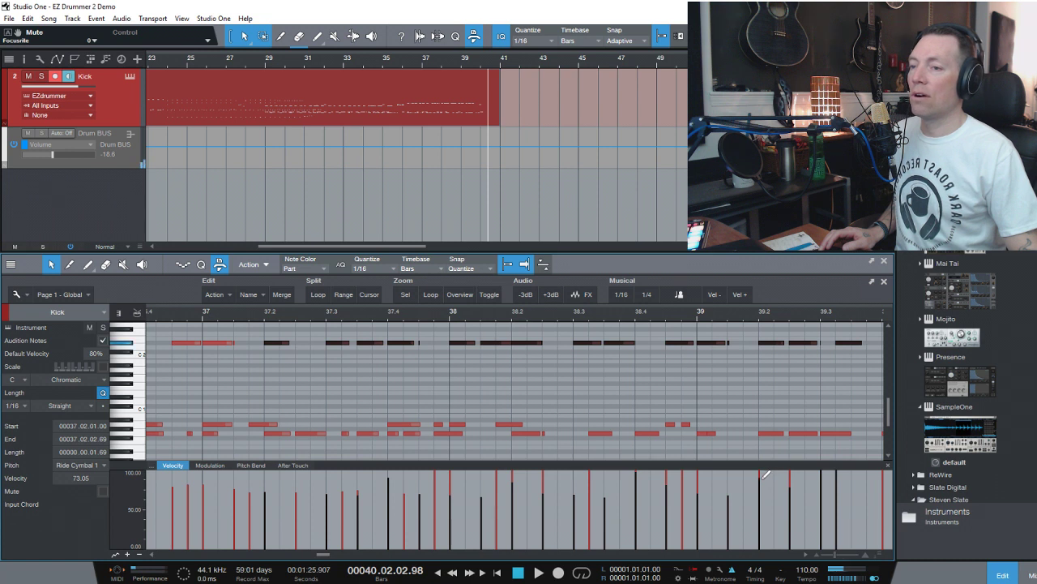
pyautogui.click(245, 312)
pyautogui.press('space')
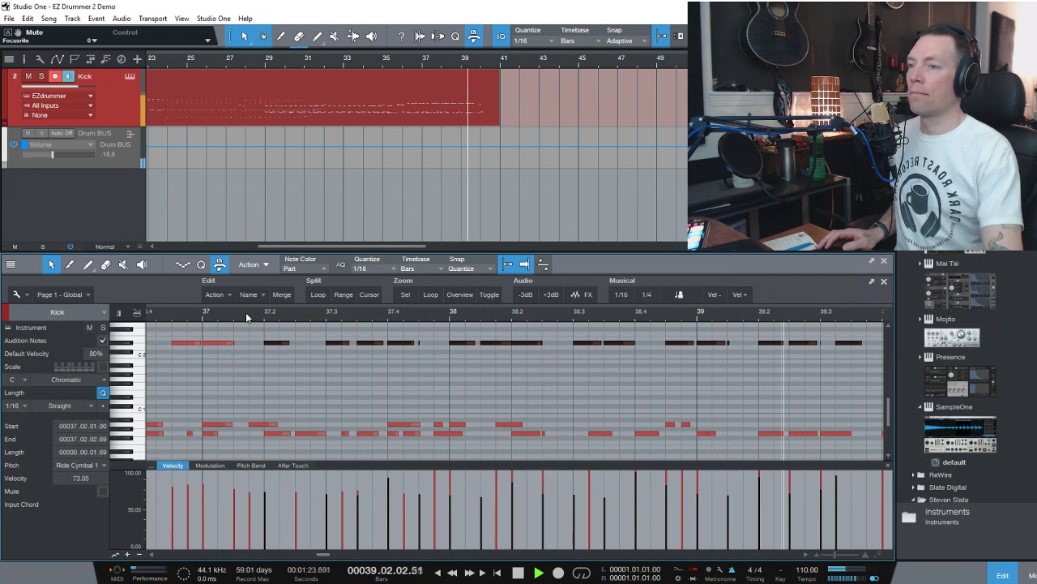
pyautogui.press('space')
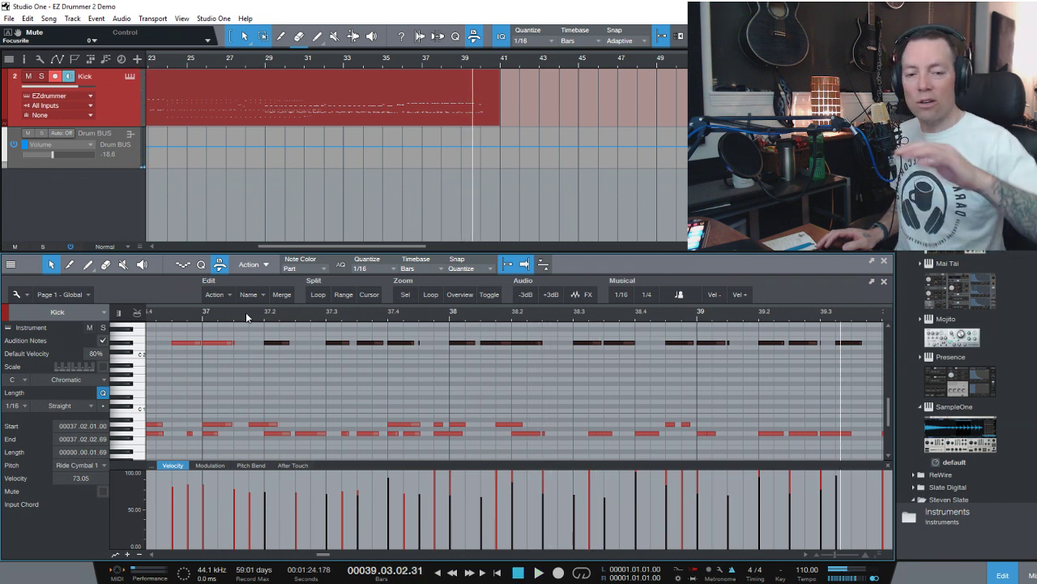